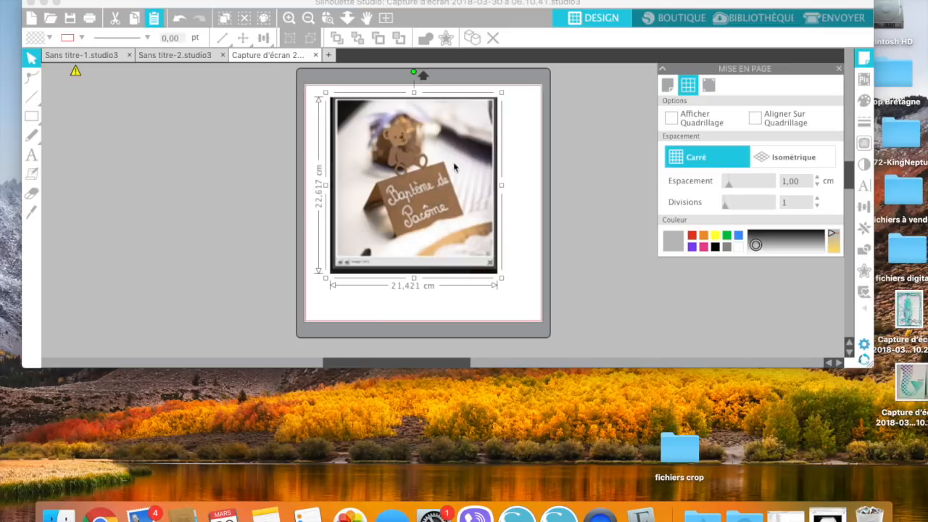
Move the reference photo off the page to the left, and turn on grid display and snapping to the grid.
{"action": "left_click_drag", "start_coordinate": [412, 193], "coordinate": [179, 188]}
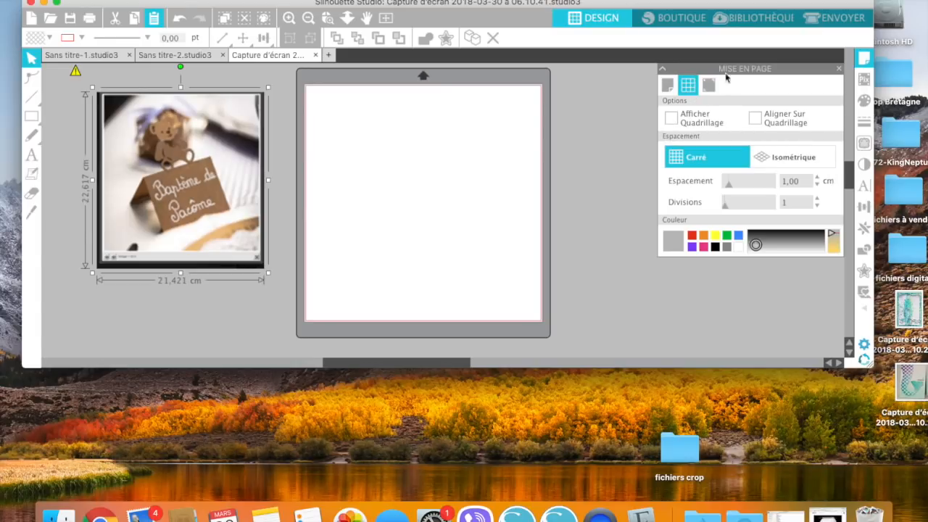
{"action": "left_click", "coordinate": [670, 118]}
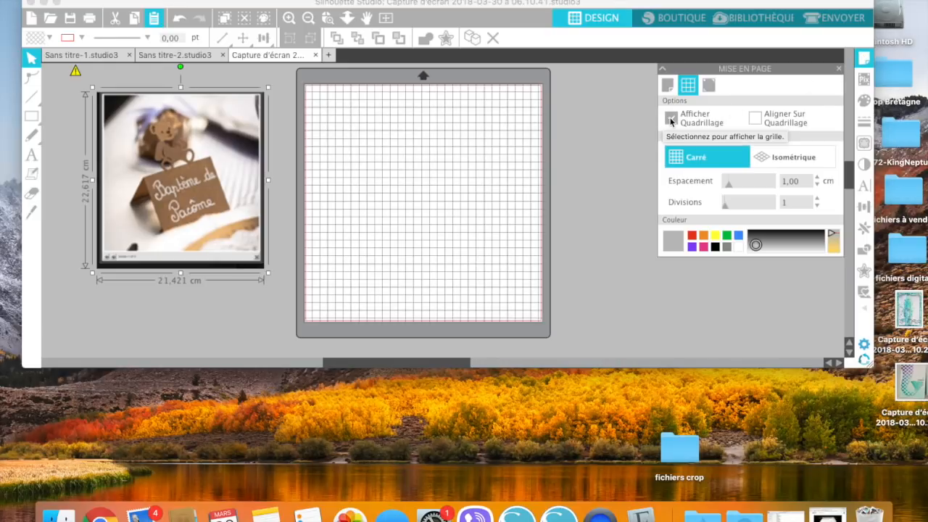
{"action": "left_click", "coordinate": [755, 119]}
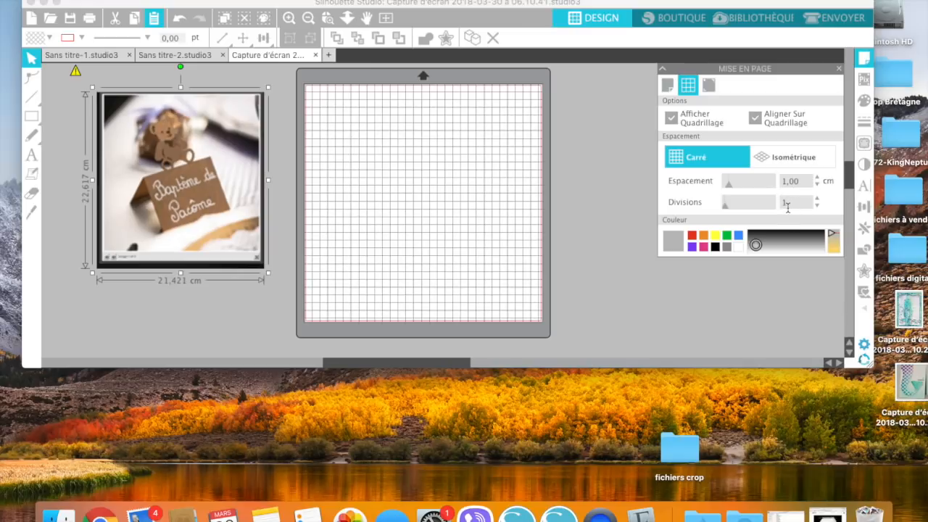
Draw a 13 × 13 cm square on the page and give it a solid outline.
{"action": "mouse_move", "coordinate": [30, 123]}
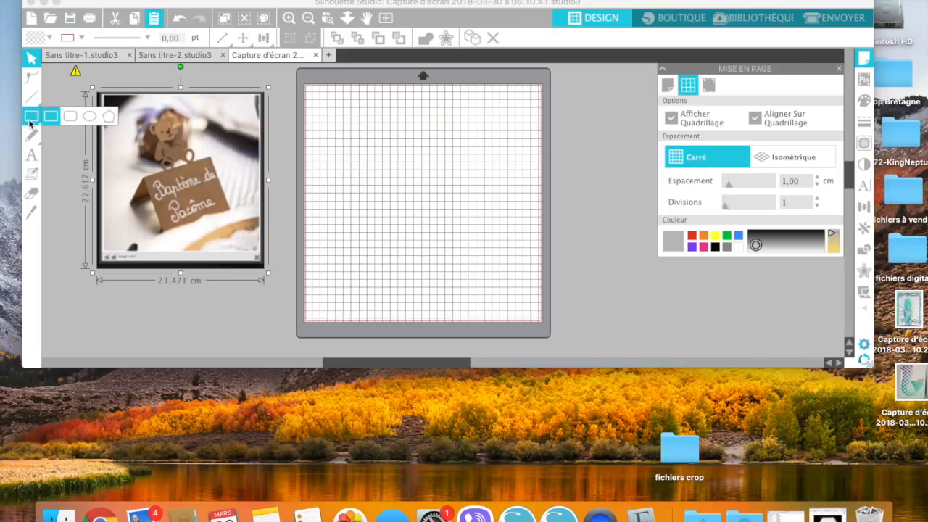
{"action": "left_click", "coordinate": [31, 118]}
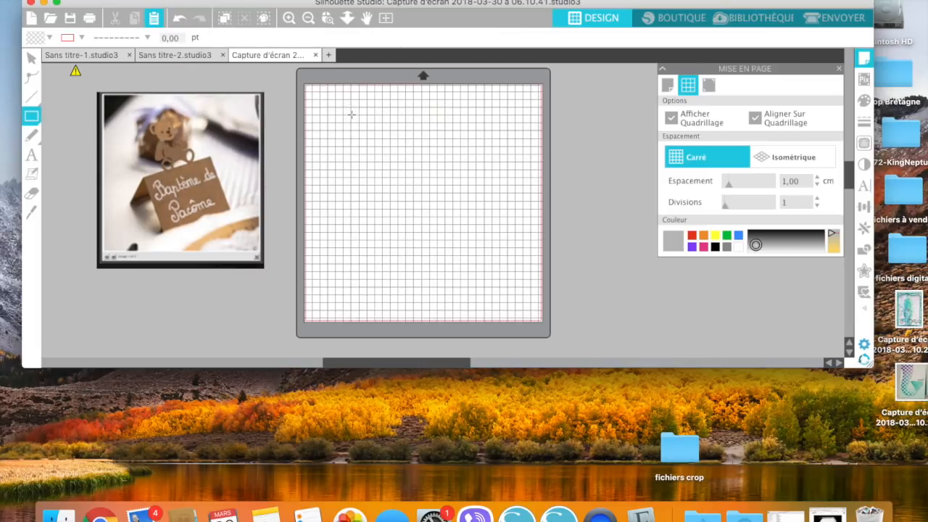
{"action": "left_click_drag", "start_coordinate": [351, 114], "coordinate": [451, 221]}
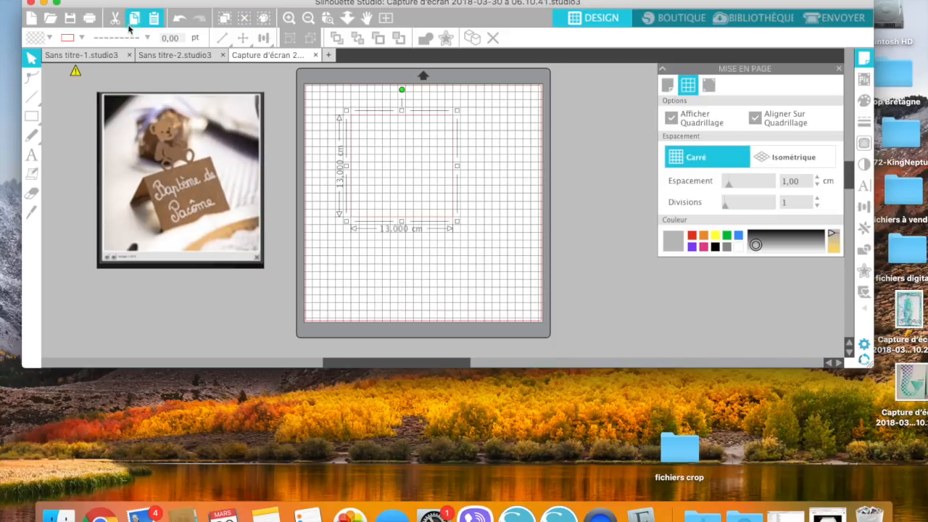
{"action": "left_click", "coordinate": [149, 38]}
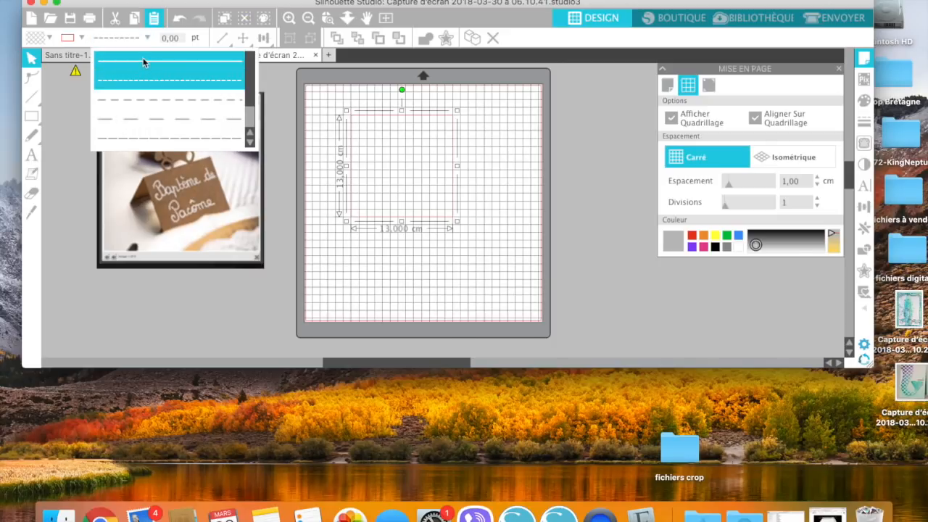
{"action": "left_click", "coordinate": [143, 57]}
{"action": "left_click", "coordinate": [380, 279]}
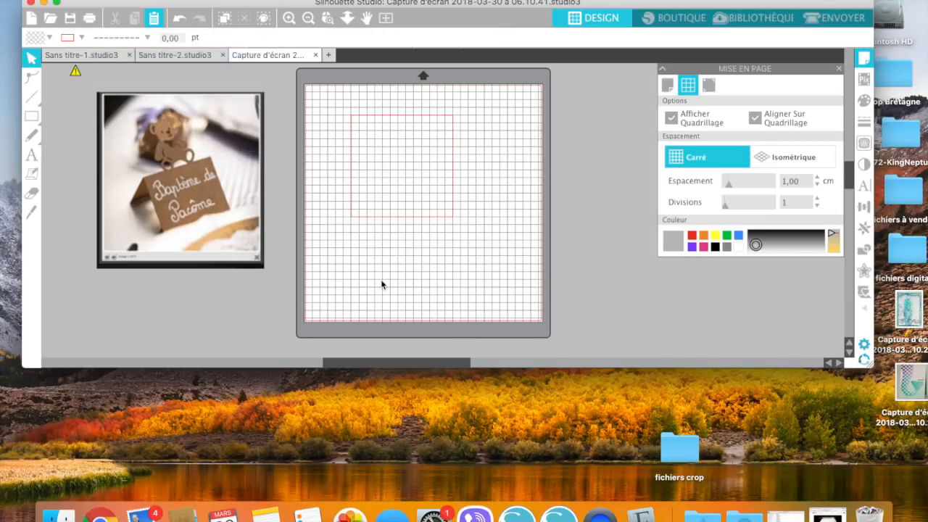
Draw a dashed horizontal line 13 cm long across the square from its left edge to its right edge.
{"action": "key", "text": "z"}
{"action": "left_click_drag", "start_coordinate": [332, 97], "coordinate": [484, 266]}
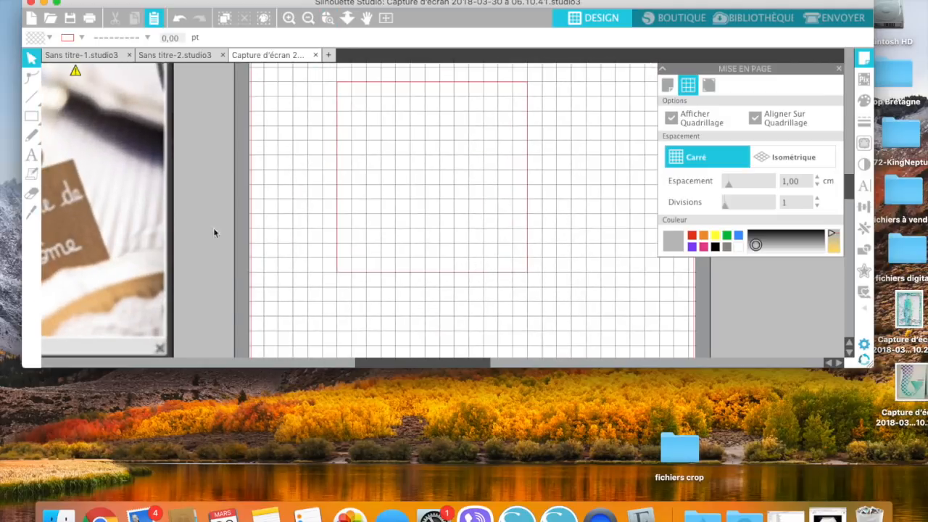
{"action": "mouse_move", "coordinate": [32, 102]}
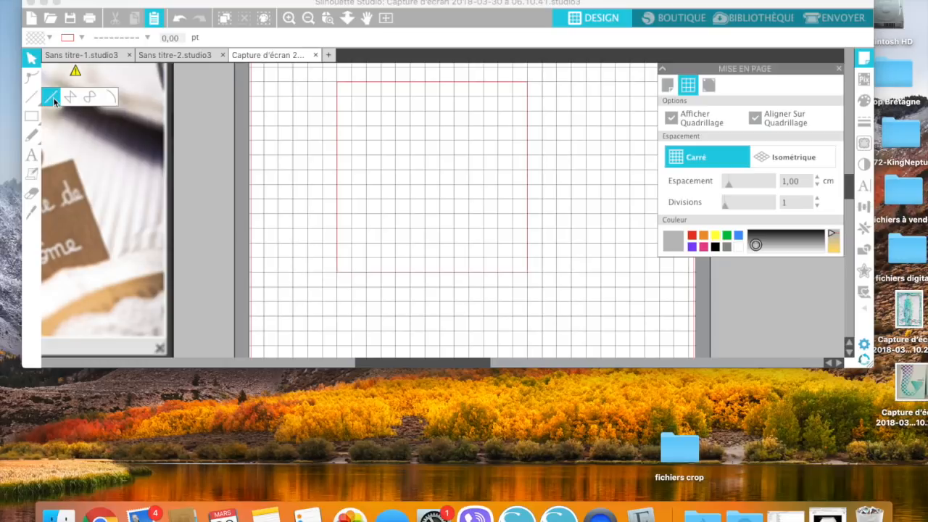
{"action": "left_click", "coordinate": [53, 97]}
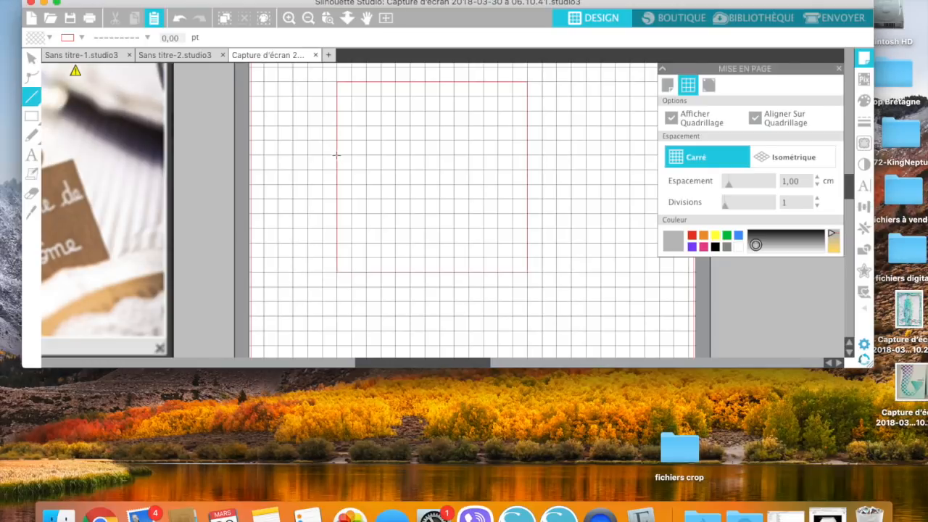
{"action": "left_click_drag", "start_coordinate": [337, 154], "coordinate": [534, 161]}
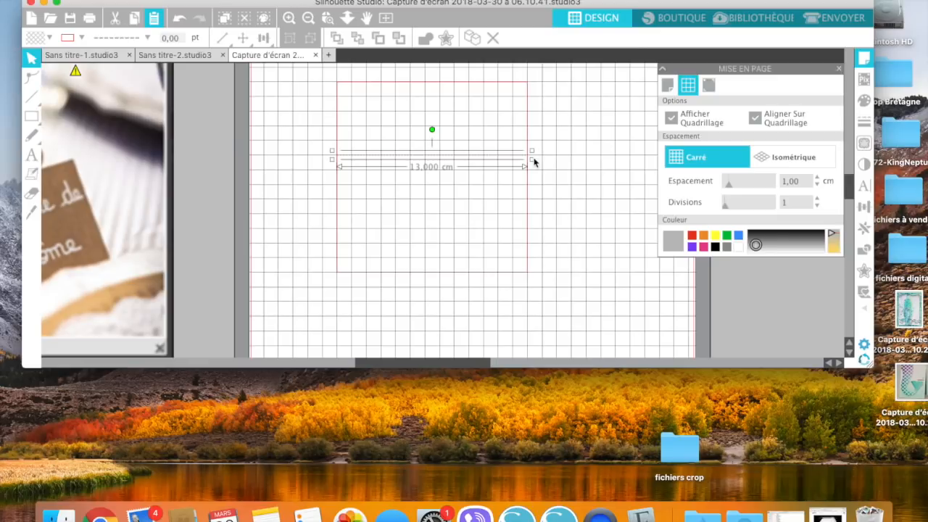
Align the dashed line and the square on their horizontal middle so the line halves the square.
{"action": "left_click_drag", "start_coordinate": [308, 75], "coordinate": [528, 278]}
{"action": "left_click", "coordinate": [261, 40]}
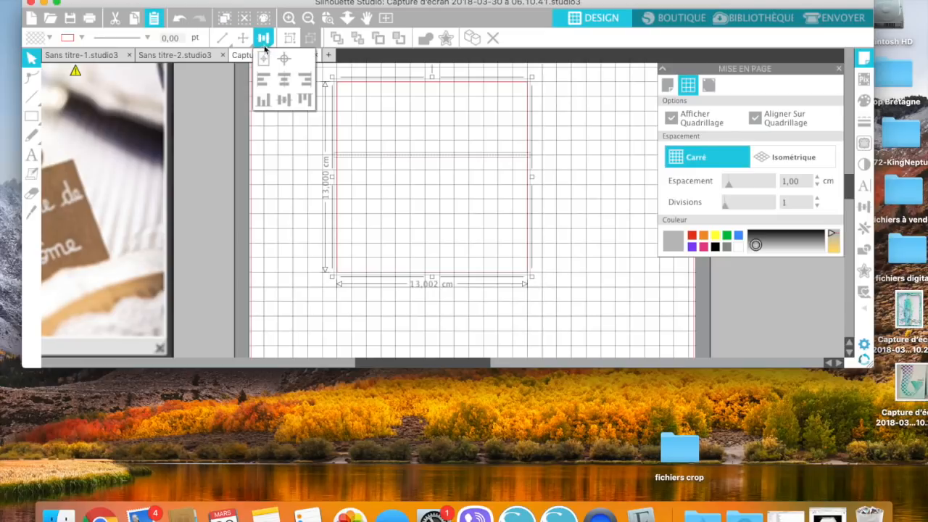
{"action": "left_click", "coordinate": [285, 97]}
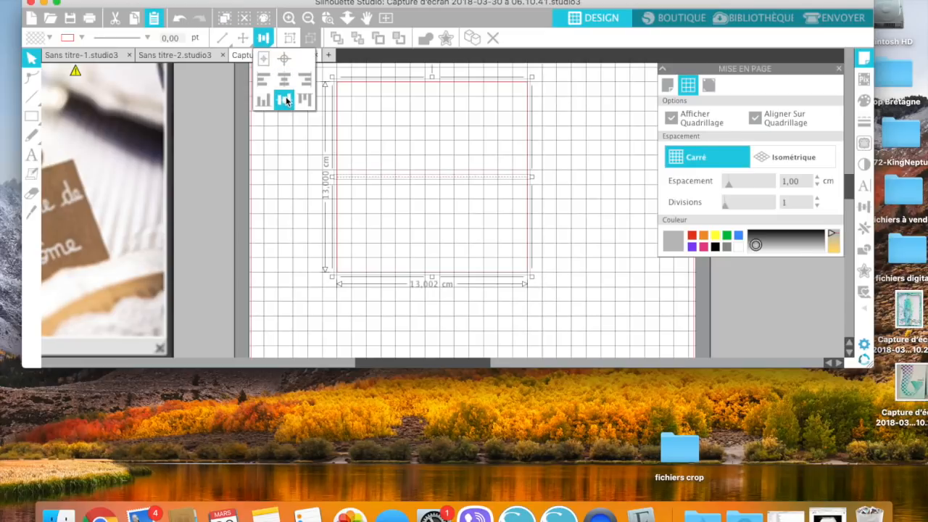
{"action": "left_click", "coordinate": [559, 160]}
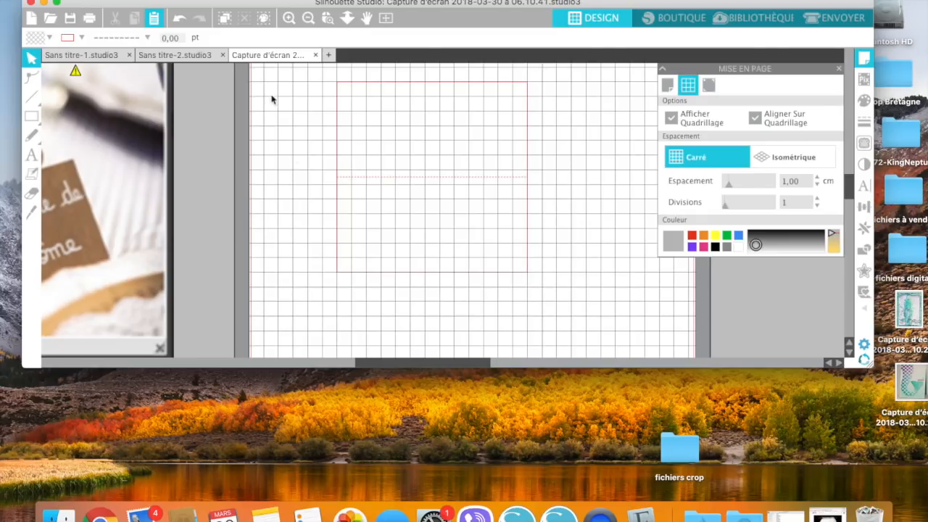
Group the square with its dashed fold line and move the group off the page to the right.
{"action": "left_click_drag", "start_coordinate": [312, 84], "coordinate": [571, 283]}
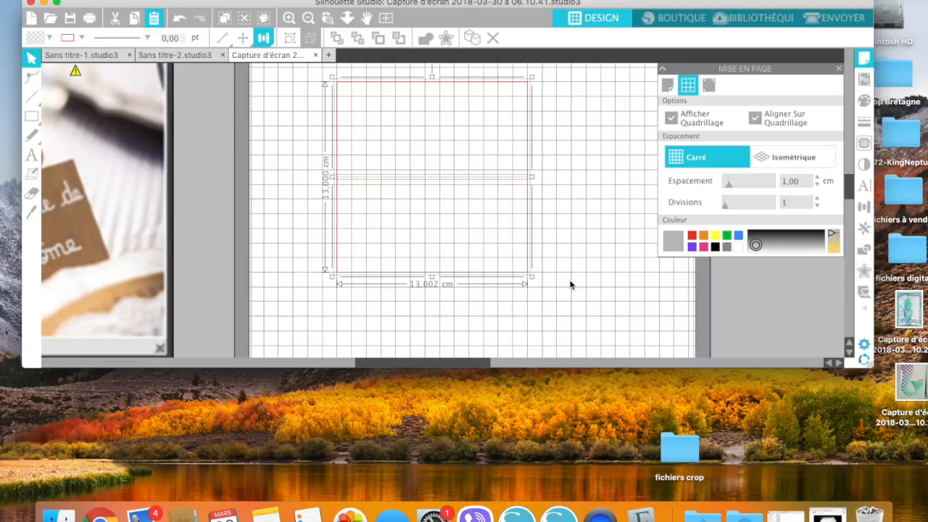
{"action": "key", "text": "super+g"}
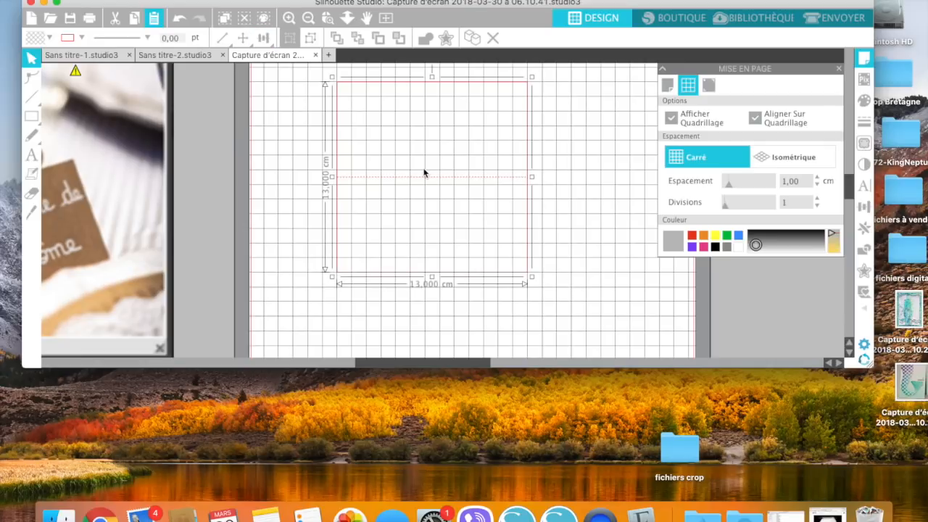
{"action": "left_click_drag", "start_coordinate": [428, 181], "coordinate": [807, 237]}
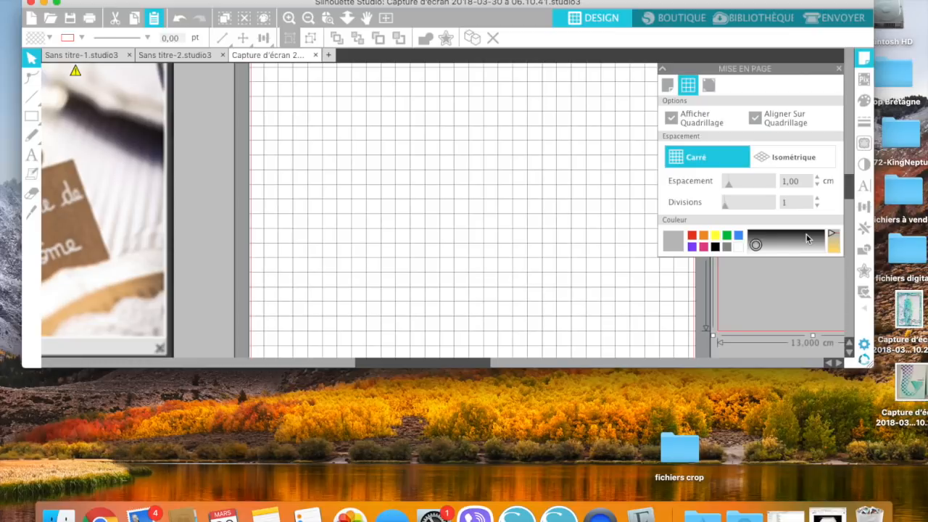
Insert the library's teddy bear design with the heart cut-out onto the page.
{"action": "left_click", "coordinate": [746, 17]}
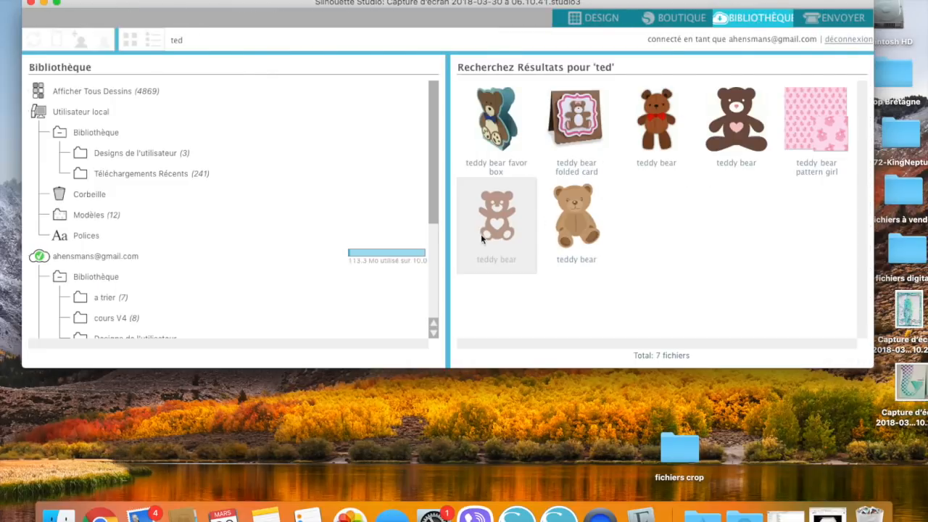
{"action": "double_click", "coordinate": [495, 218]}
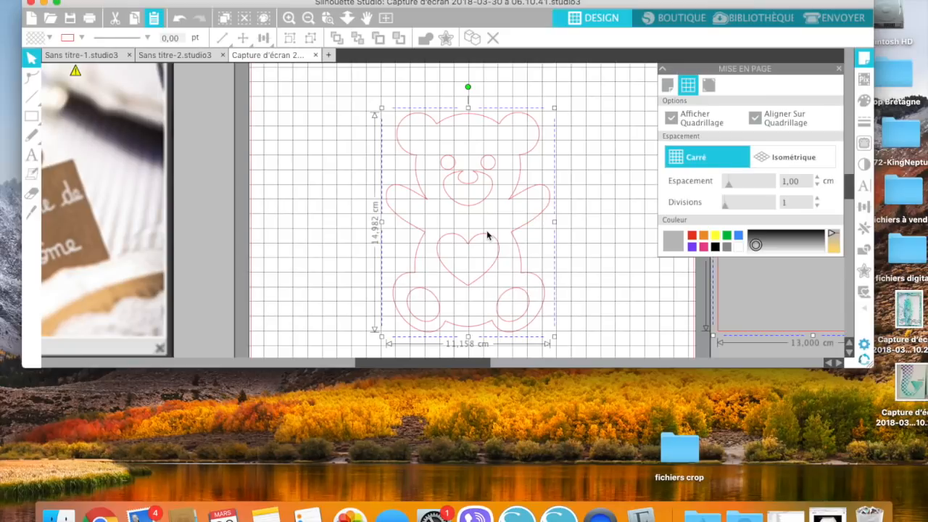
Preview the teddy bear and the card with a brown fill, and reset the fill of all shapes to transparent.
{"action": "left_click", "coordinate": [50, 38]}
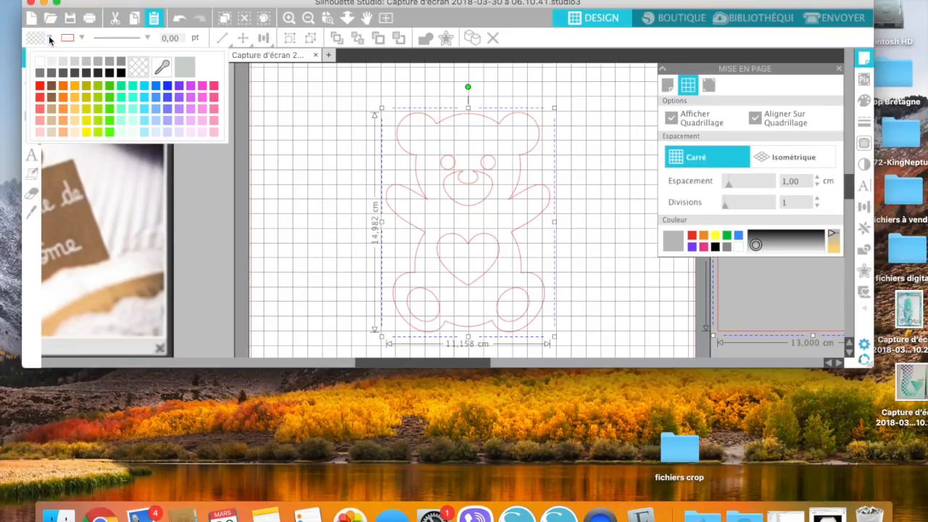
{"action": "left_click", "coordinate": [52, 87]}
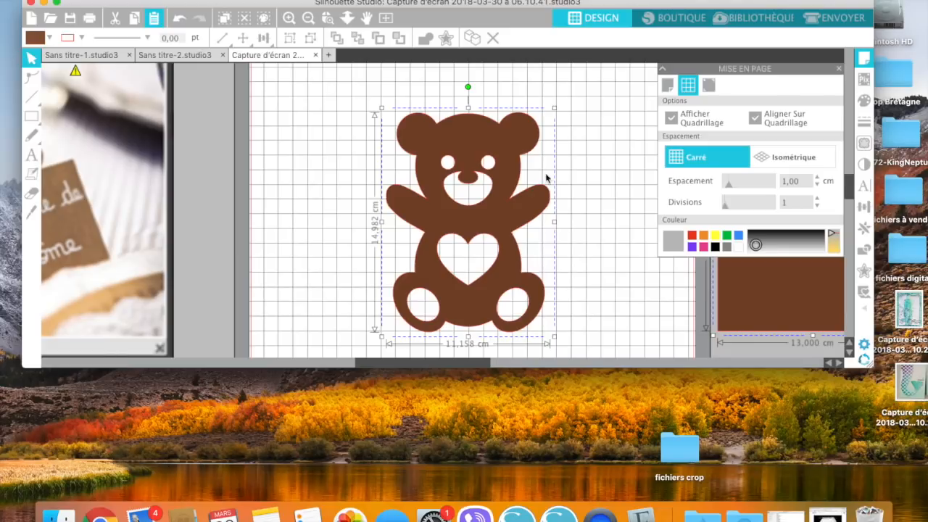
{"action": "key", "text": "super+a"}
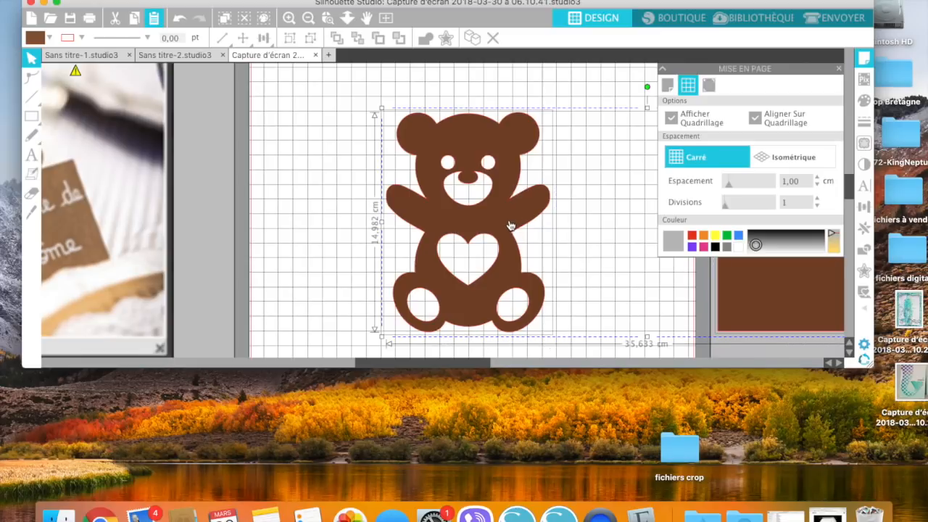
{"action": "left_click", "coordinate": [49, 42]}
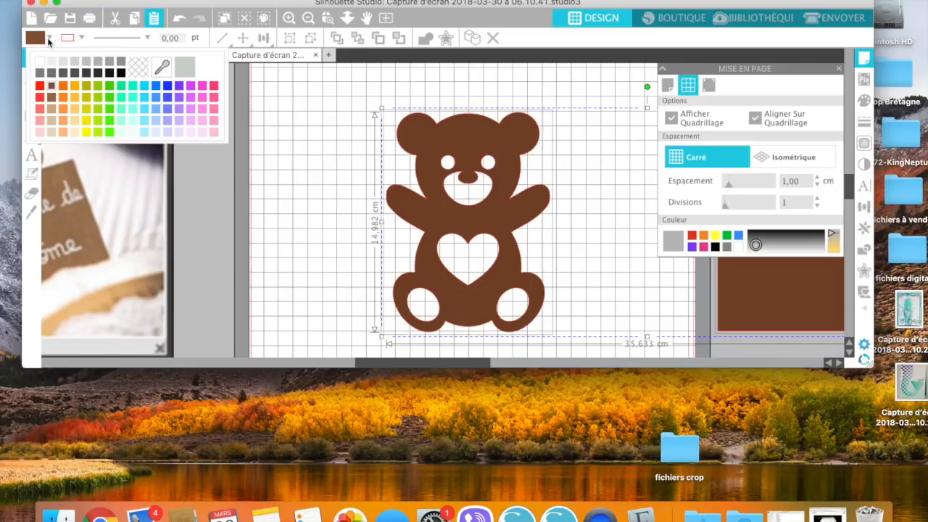
{"action": "left_click", "coordinate": [142, 69]}
{"action": "left_click", "coordinate": [437, 160]}
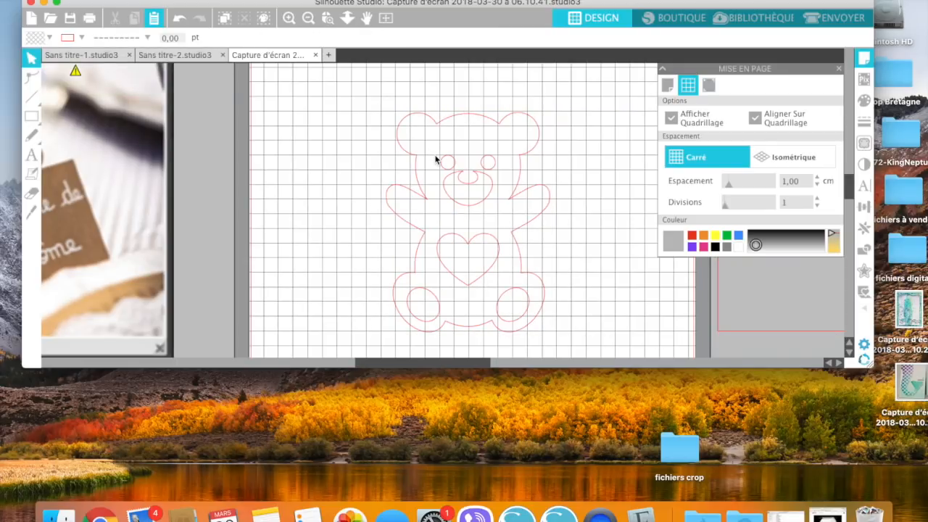
Turn off snapping to the grid and scale the teddy bear down proportionally to about 4.5 × 6 cm.
{"action": "scroll", "coordinate": [423, 296], "scroll_direction": "down", "scroll_amount": 3}
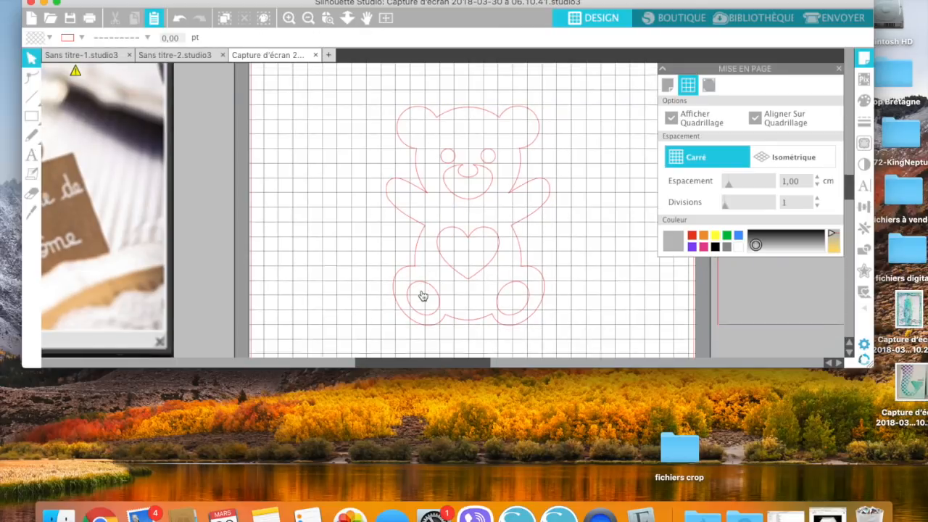
{"action": "left_click", "coordinate": [425, 295]}
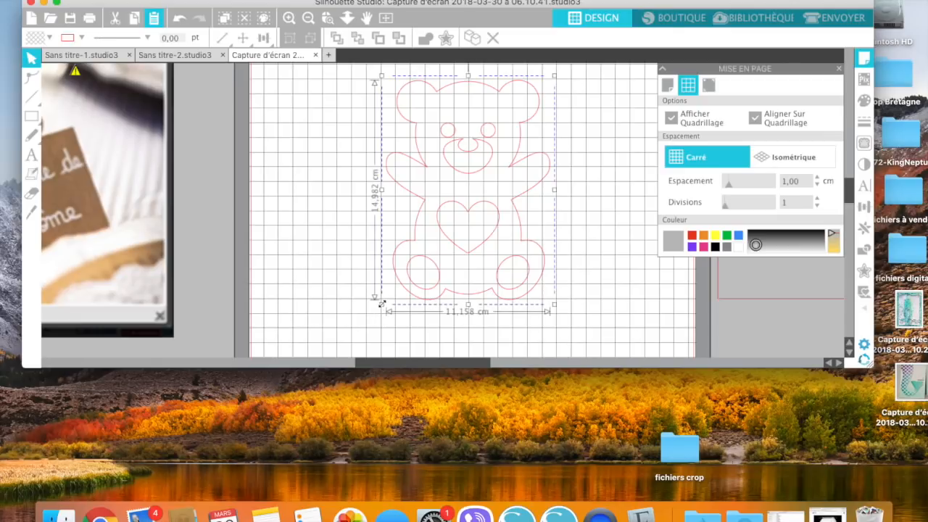
{"action": "left_click", "coordinate": [754, 118]}
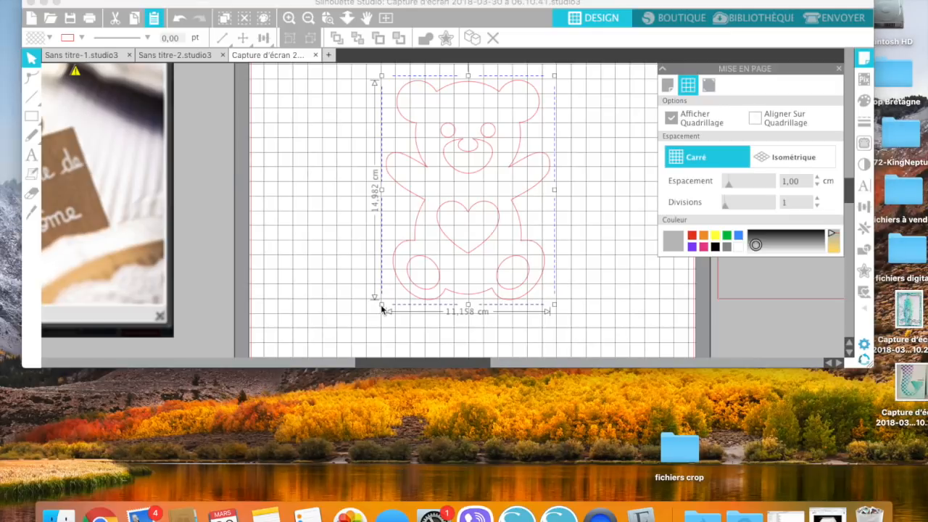
{"action": "left_click_drag", "start_coordinate": [381, 308], "coordinate": [447, 149]}
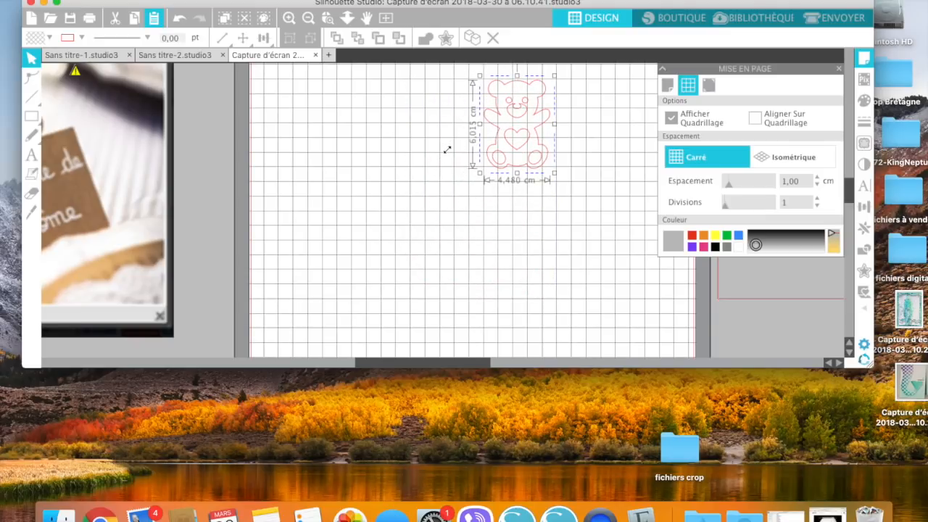
Move the reduced teddy bear down and slightly left, onto the middle of the page.
{"action": "left_click", "coordinate": [487, 233]}
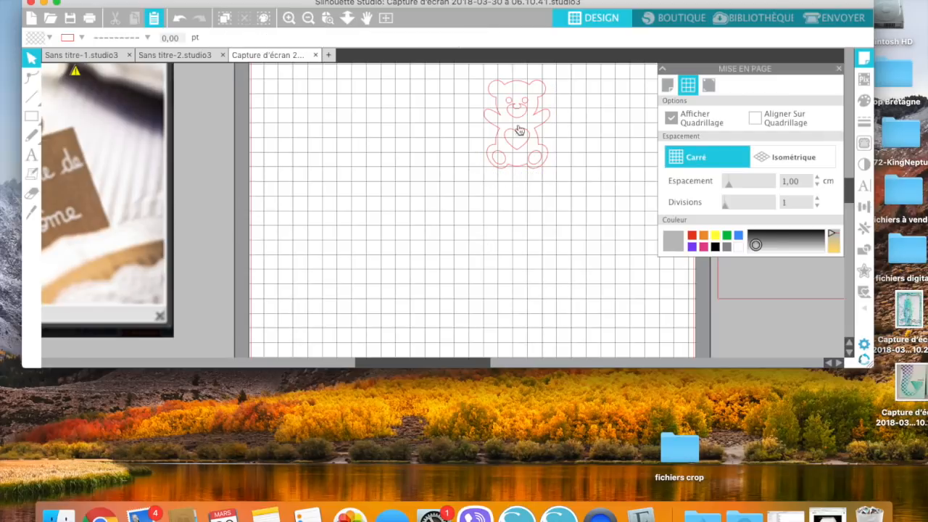
{"action": "left_click_drag", "start_coordinate": [524, 137], "coordinate": [480, 206]}
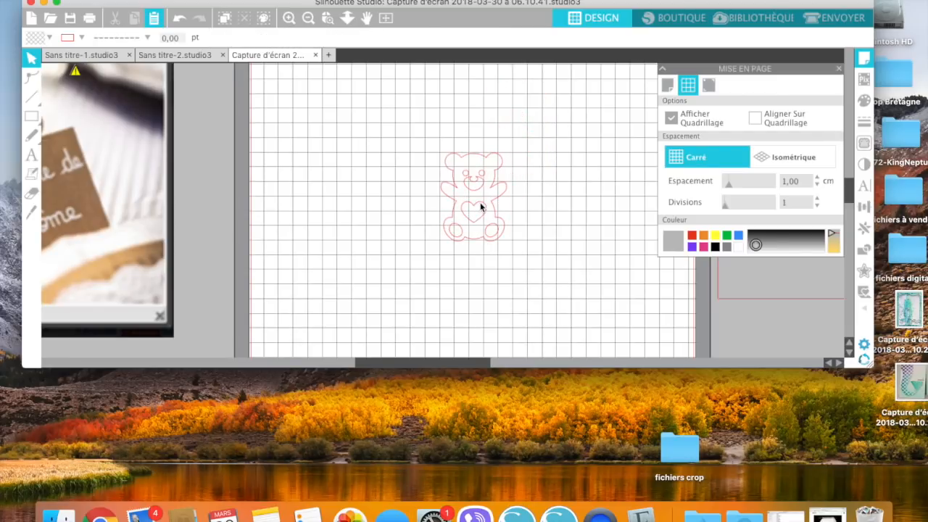
{"action": "key", "text": "z"}
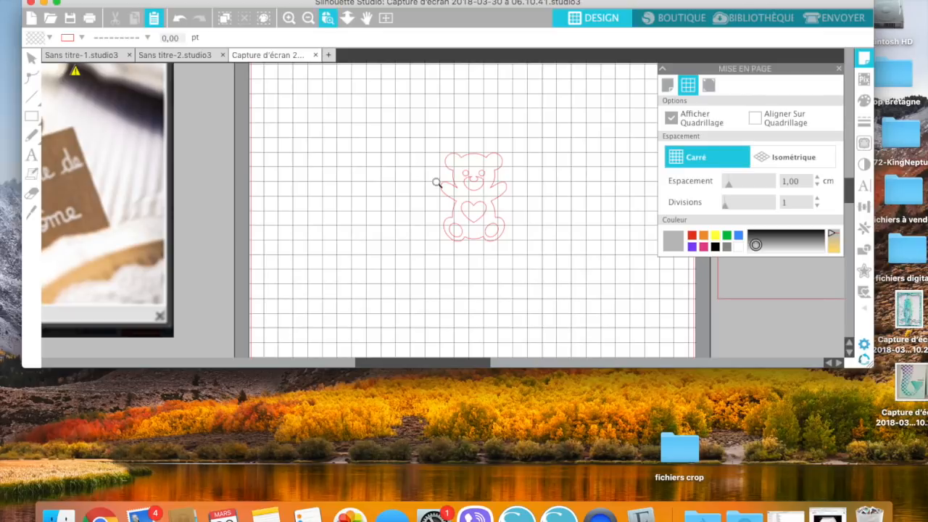
{"action": "left_click_drag", "start_coordinate": [392, 124], "coordinate": [549, 283]}
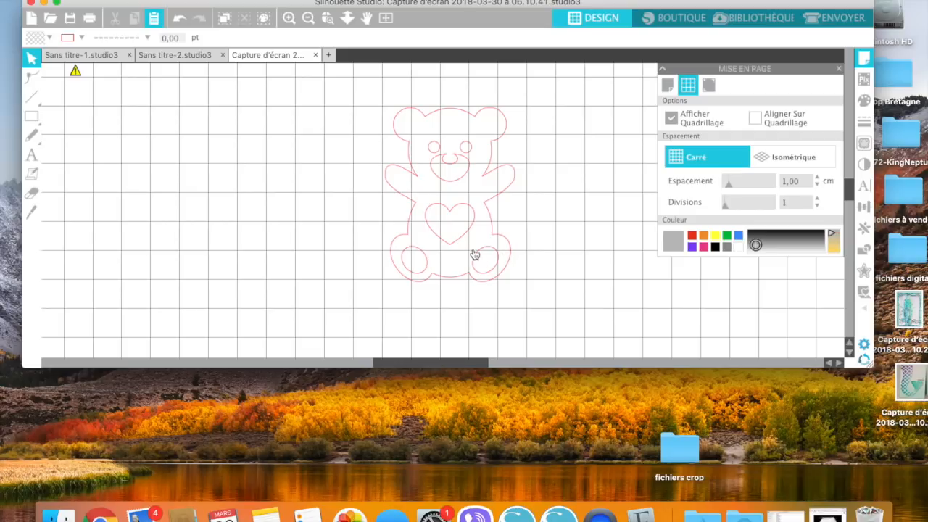
{"action": "right_click", "coordinate": [464, 230]}
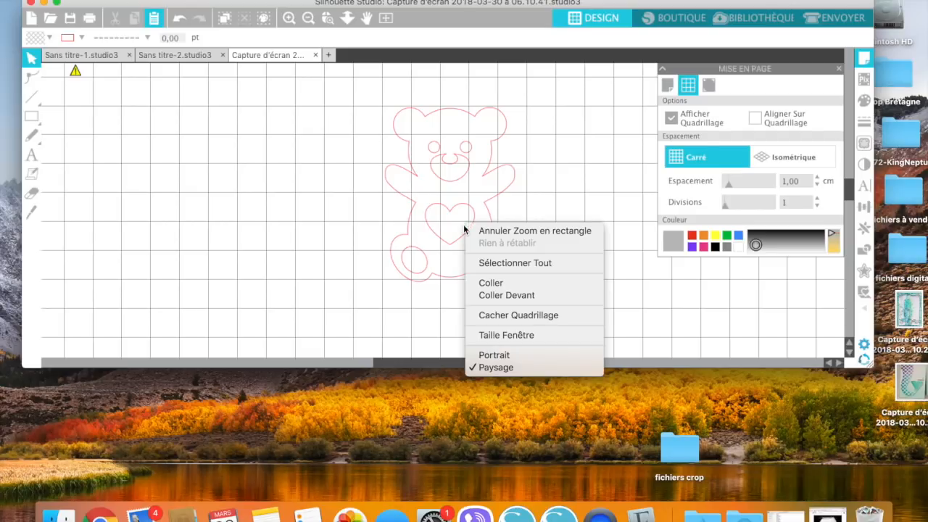
{"action": "left_click", "coordinate": [415, 232]}
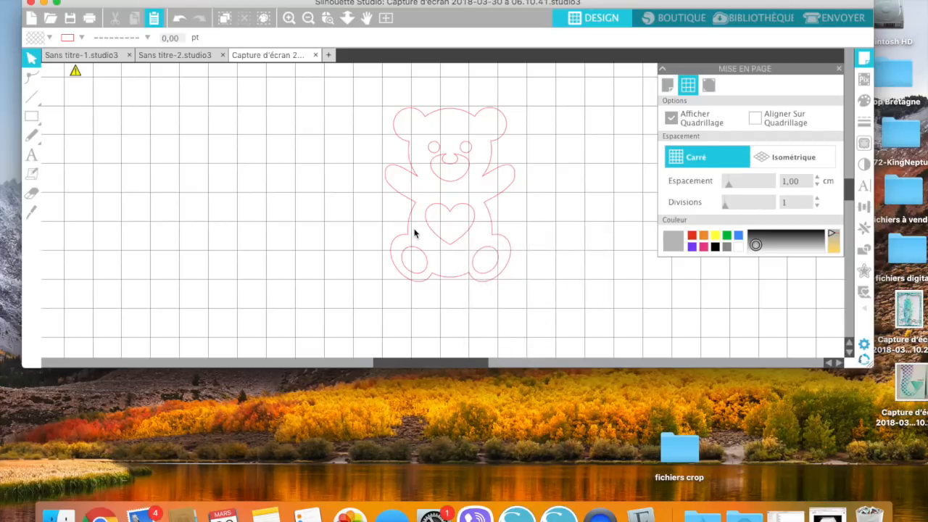
Release the teddy bear's compound path and move the body outline down and right, clear of the inner shapes.
{"action": "left_click", "coordinate": [432, 233]}
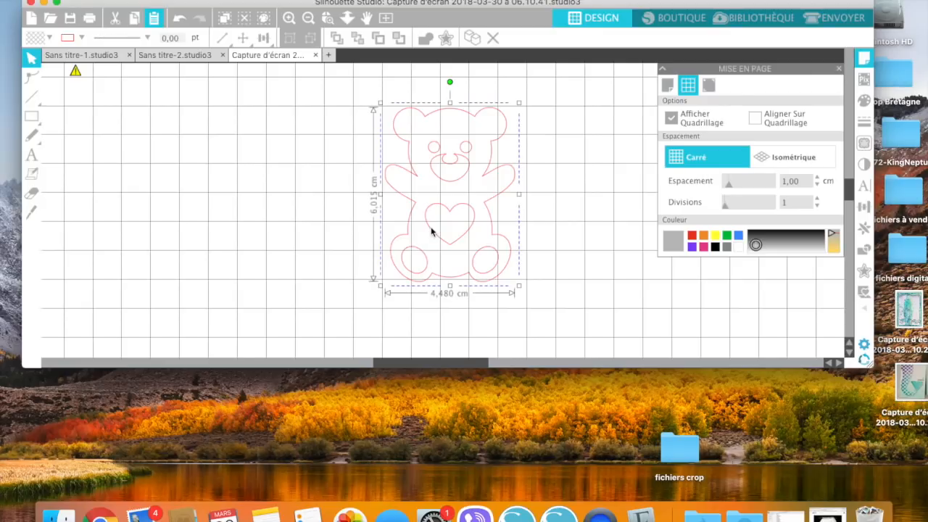
{"action": "right_click", "coordinate": [432, 230]}
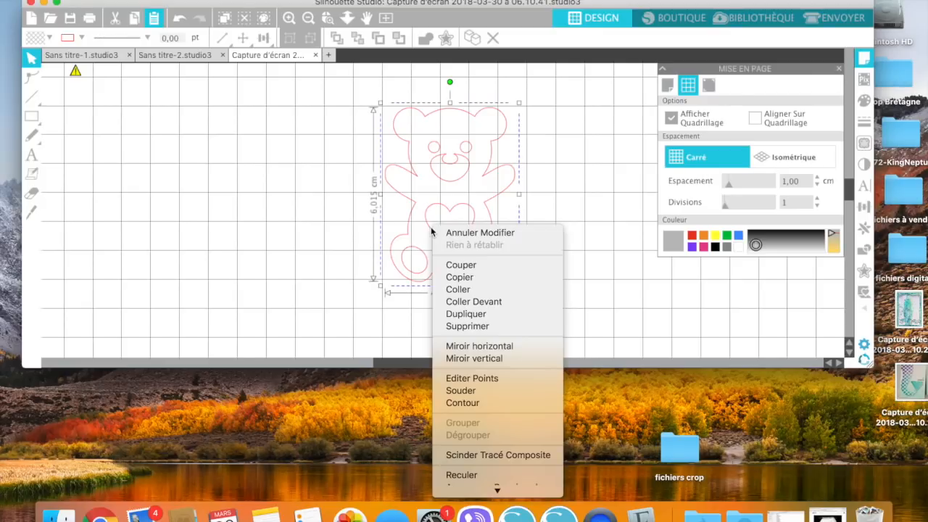
{"action": "left_click", "coordinate": [461, 454]}
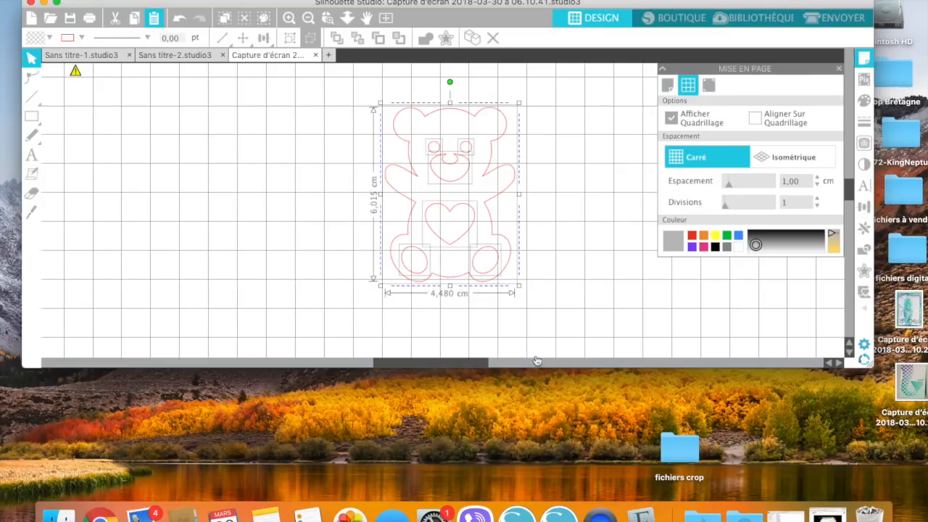
{"action": "left_click", "coordinate": [566, 310]}
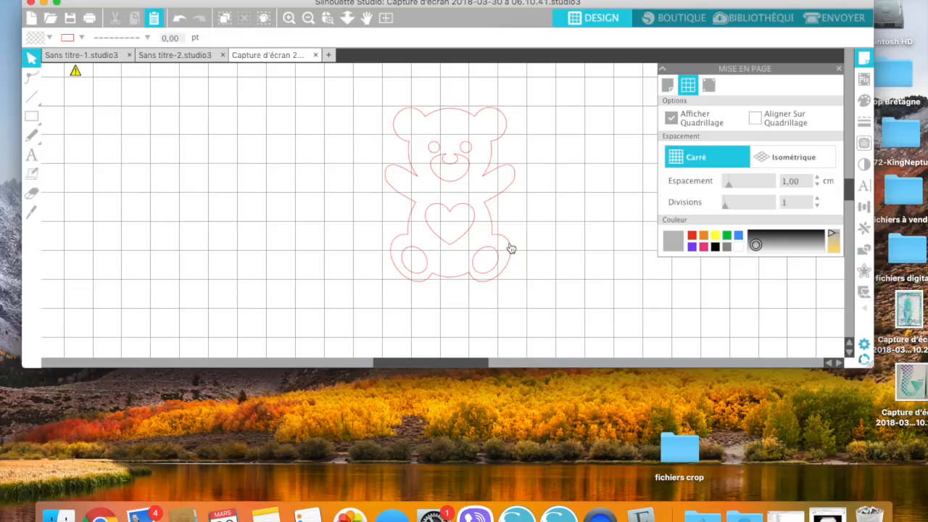
{"action": "left_click_drag", "start_coordinate": [510, 249], "coordinate": [657, 310]}
Move the eyes, muzzle, heart and foot ovals together to the left side of the page.
{"action": "left_click", "coordinate": [388, 123]}
{"action": "left_click_drag", "start_coordinate": [387, 122], "coordinate": [504, 304]}
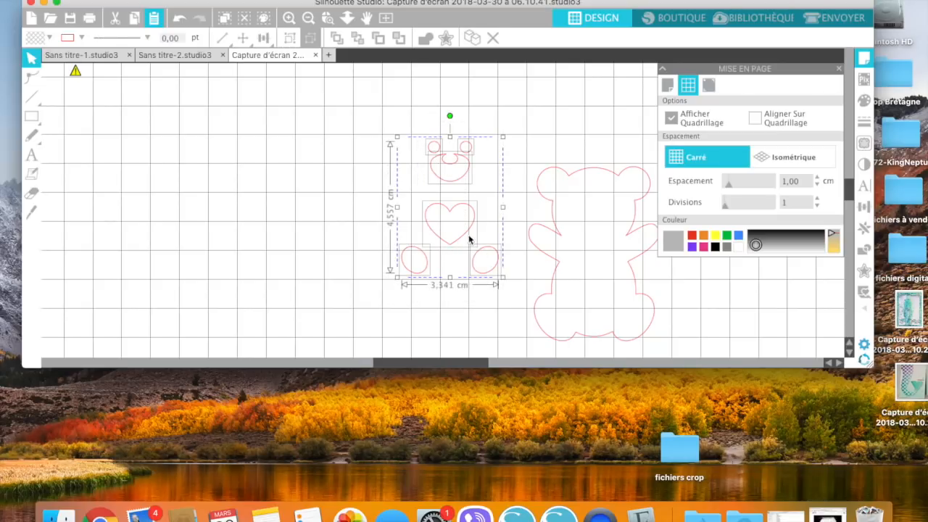
{"action": "left_click_drag", "start_coordinate": [483, 258], "coordinate": [154, 211]}
{"action": "left_click", "coordinate": [215, 150]}
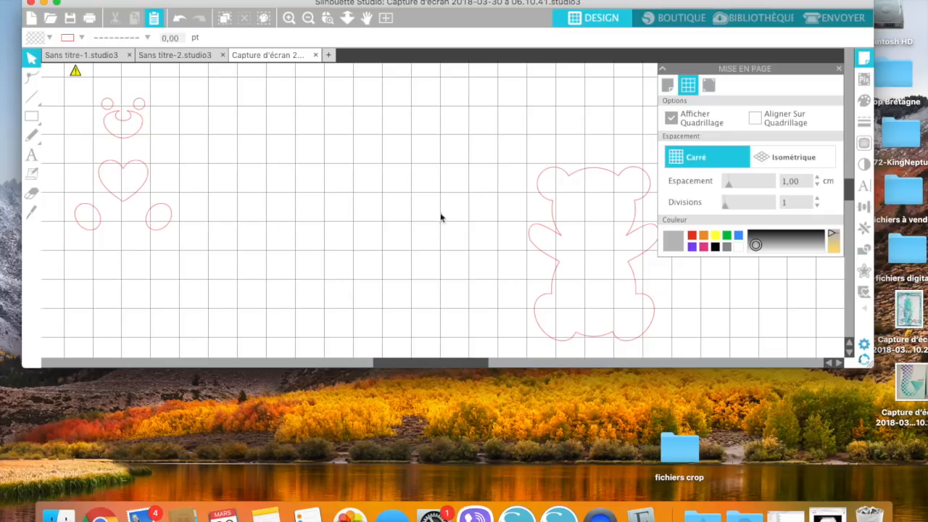
Duplicate the bear outline, setting one copy below the inner shapes and the other in the middle of the page.
{"action": "left_click_drag", "start_coordinate": [547, 202], "coordinate": [423, 164]}
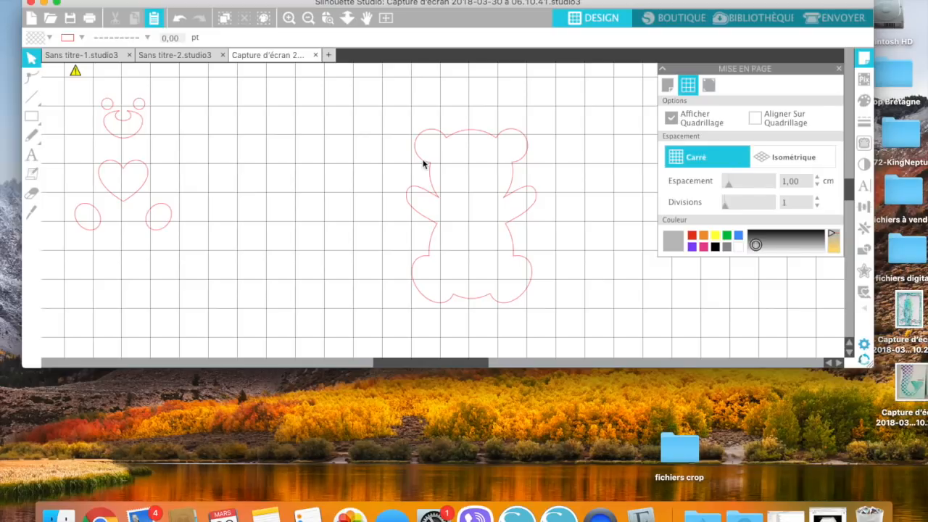
{"action": "scroll", "coordinate": [423, 164], "scroll_direction": "right", "scroll_amount": 1}
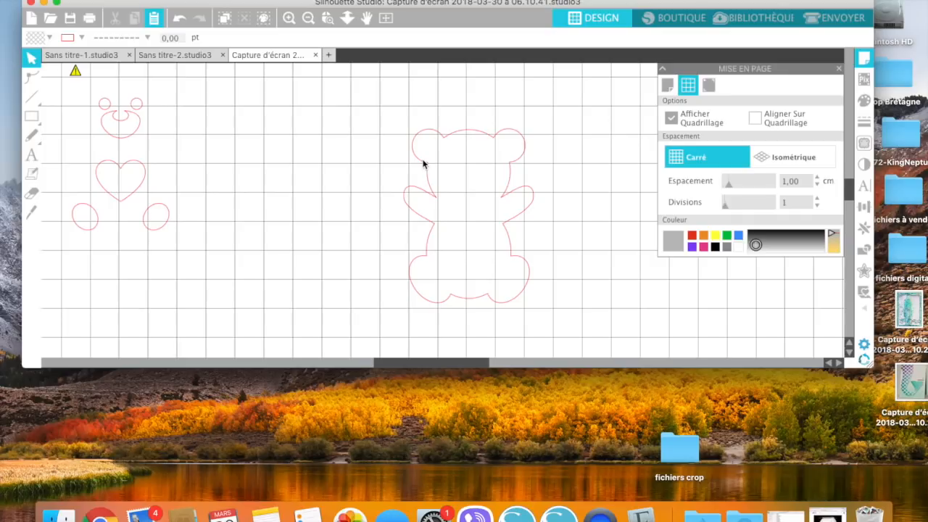
{"action": "left_click", "coordinate": [423, 163]}
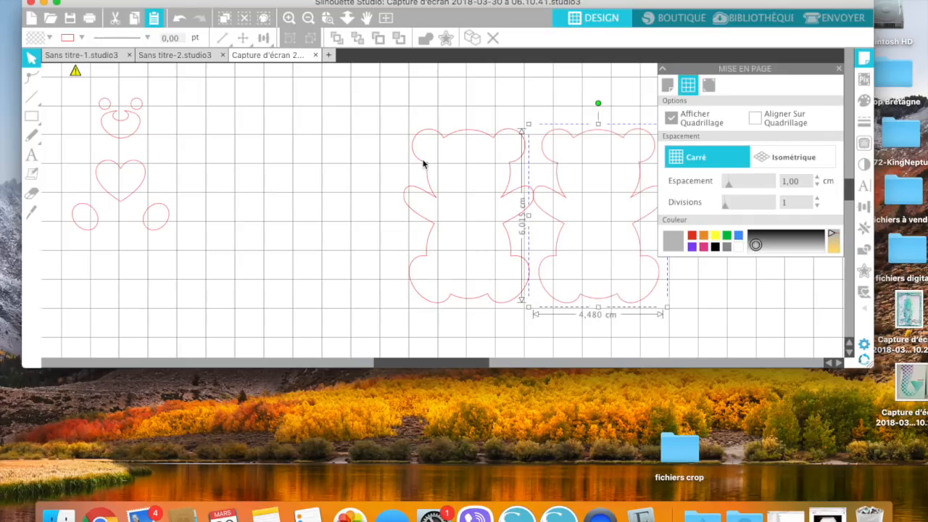
{"action": "left_click_drag", "start_coordinate": [433, 133], "coordinate": [53, 242]}
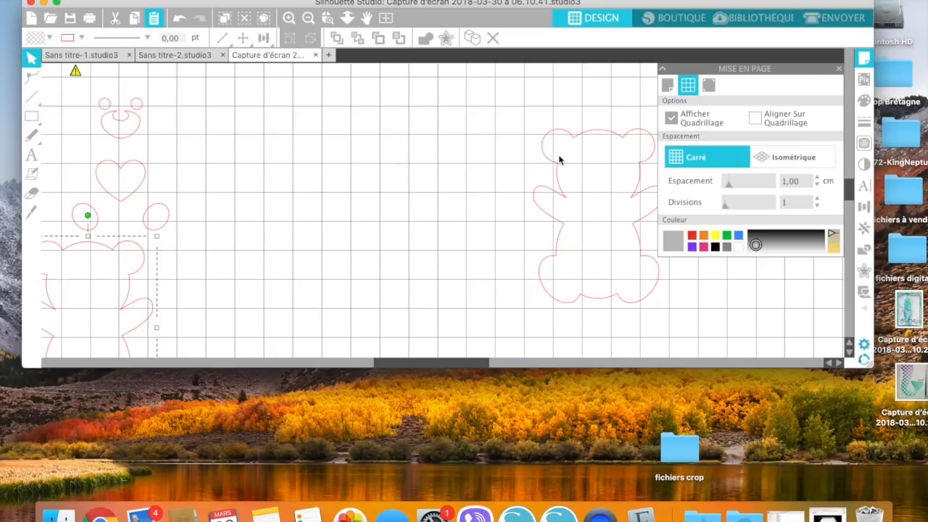
{"action": "left_click_drag", "start_coordinate": [555, 164], "coordinate": [388, 121]}
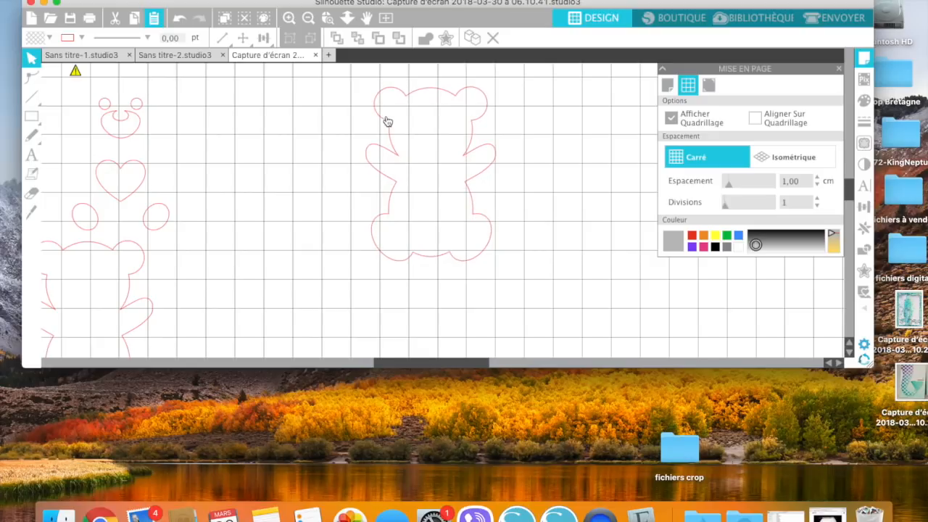
{"action": "left_click", "coordinate": [386, 121]}
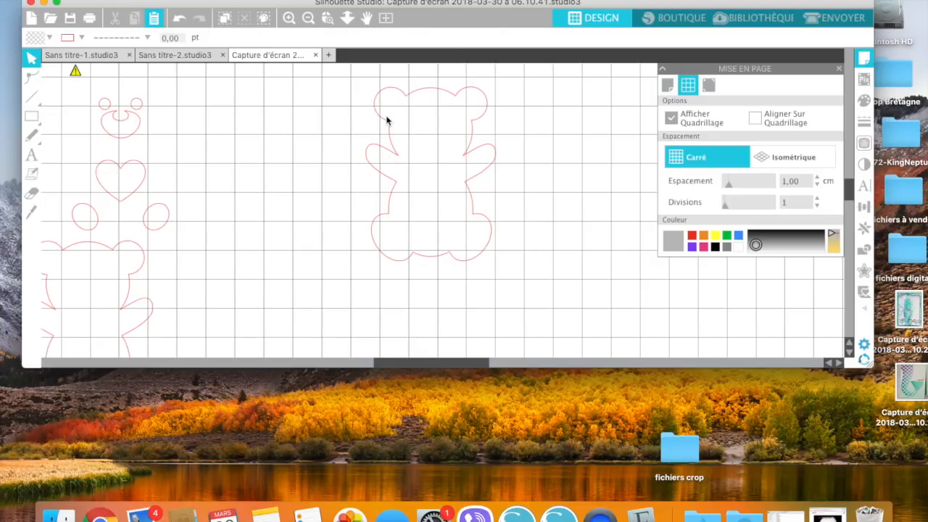
Cut the middle bear outline straight across its feet with the Knife tool and delete the severed lower piece.
{"action": "left_click", "coordinate": [30, 213]}
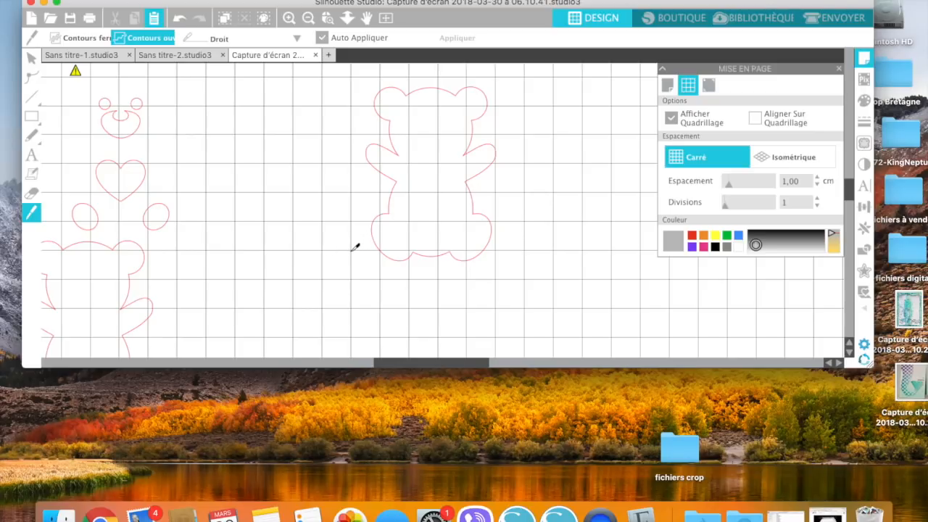
{"action": "left_click_drag", "start_coordinate": [351, 250], "coordinate": [534, 249]}
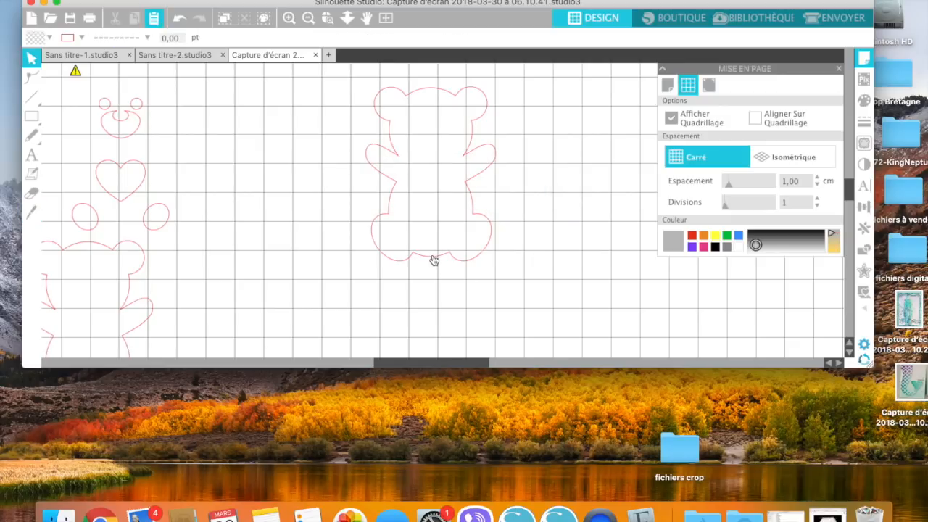
{"action": "left_click_drag", "start_coordinate": [433, 259], "coordinate": [434, 293]}
{"action": "left_click", "coordinate": [426, 301]}
{"action": "left_click", "coordinate": [429, 301]}
{"action": "key", "text": "Delete"}
Move the card rectangle with its fold line onto the page, around the cut bear outline.
{"action": "left_click", "coordinate": [383, 21]}
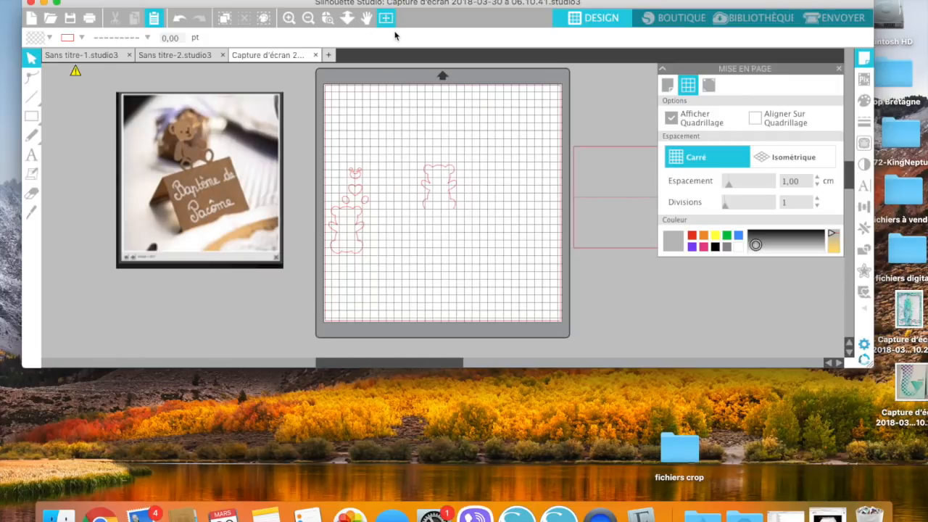
{"action": "left_click_drag", "start_coordinate": [579, 143], "coordinate": [430, 160]}
{"action": "left_click", "coordinate": [418, 140]}
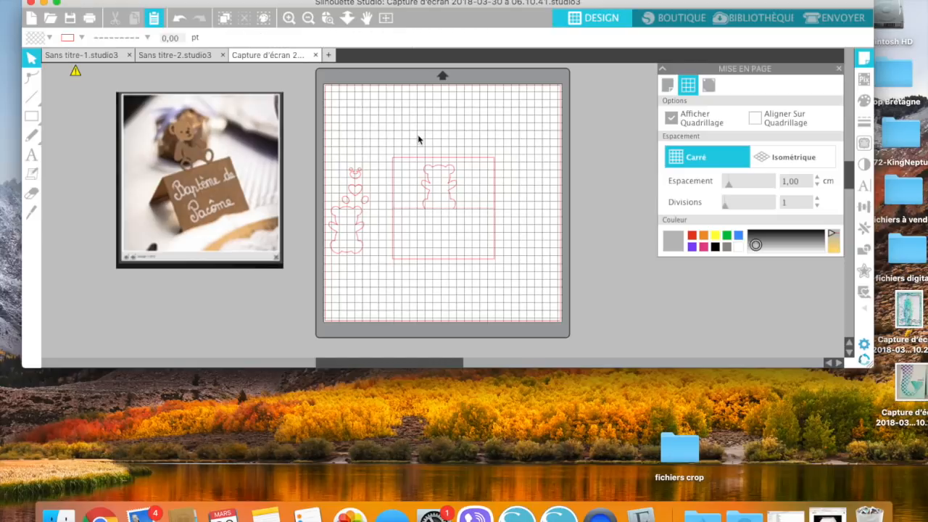
{"action": "key", "text": "z"}
{"action": "left_click_drag", "start_coordinate": [417, 134], "coordinate": [488, 291]}
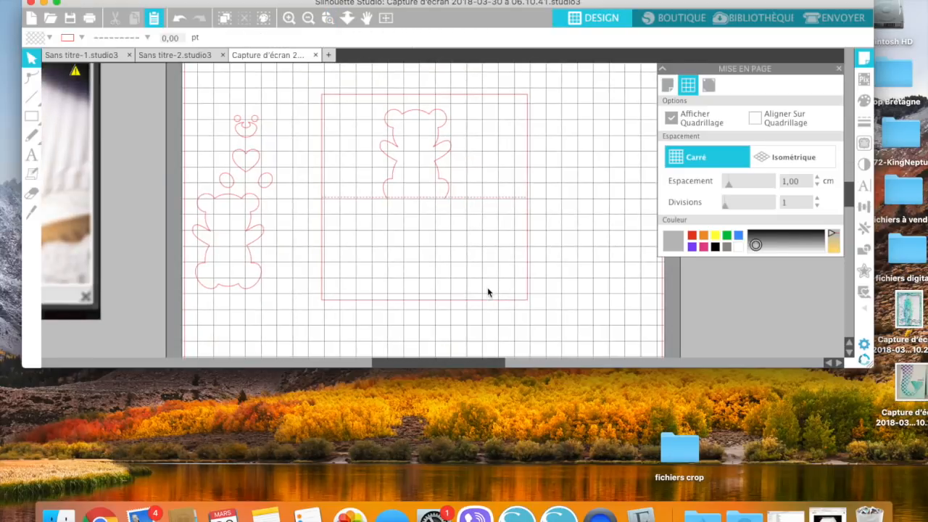
Hide the grid and nudge the cut bear so that its feet end exactly on the card's dashed fold line.
{"action": "left_click", "coordinate": [671, 118]}
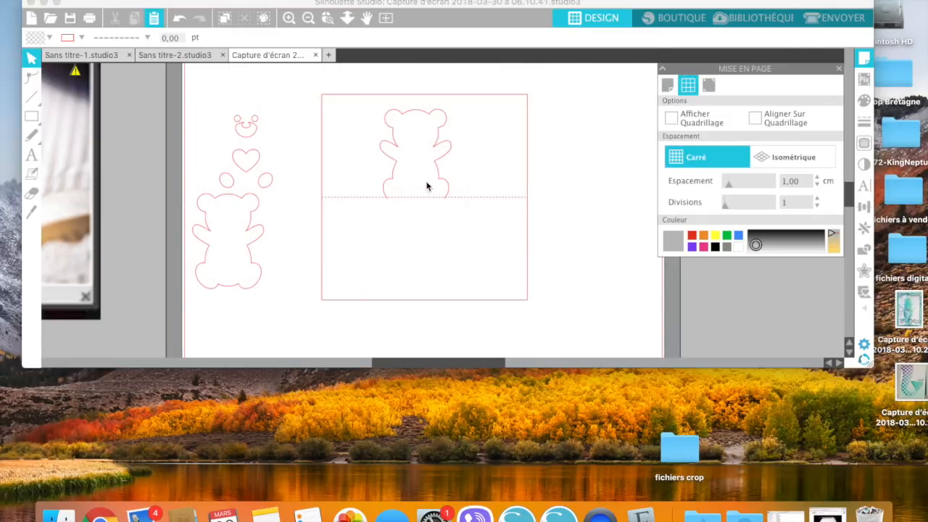
{"action": "key", "text": "z"}
{"action": "left_click_drag", "start_coordinate": [357, 178], "coordinate": [469, 229]}
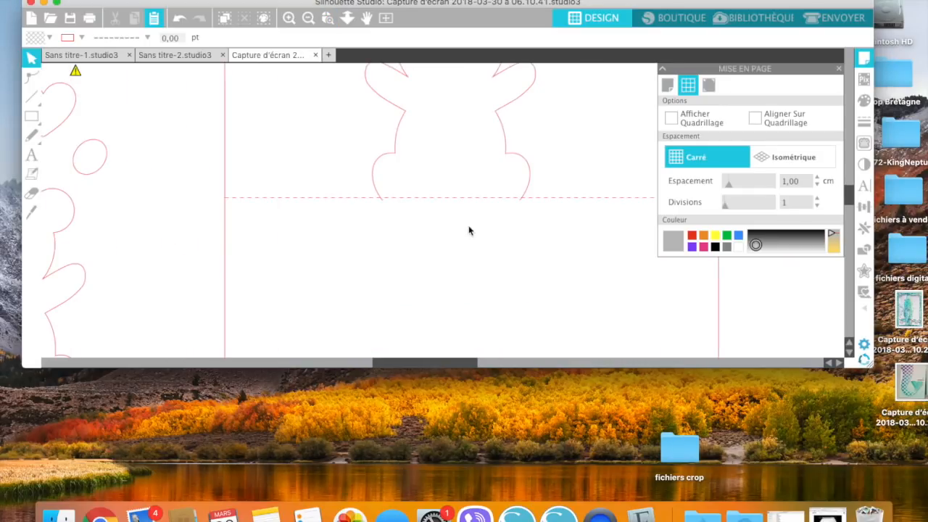
{"action": "left_click", "coordinate": [527, 163]}
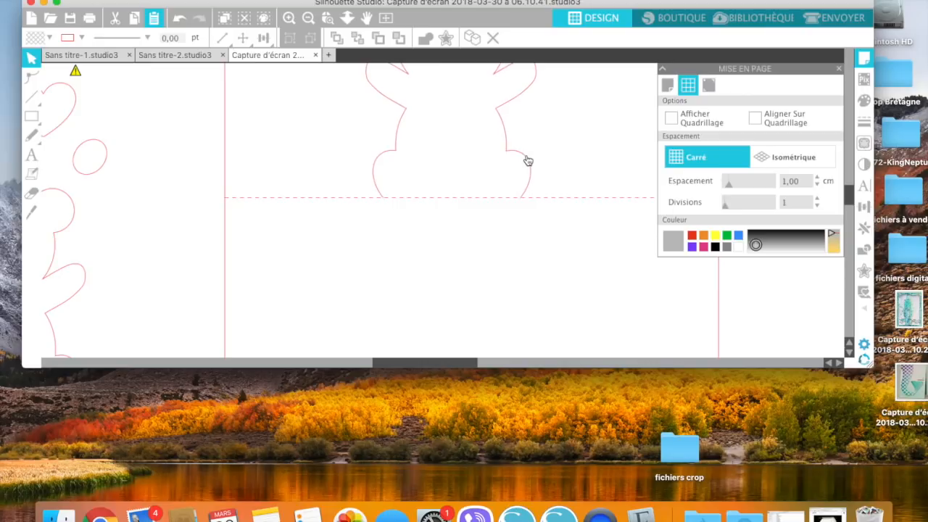
{"action": "key", "text": "Left"}
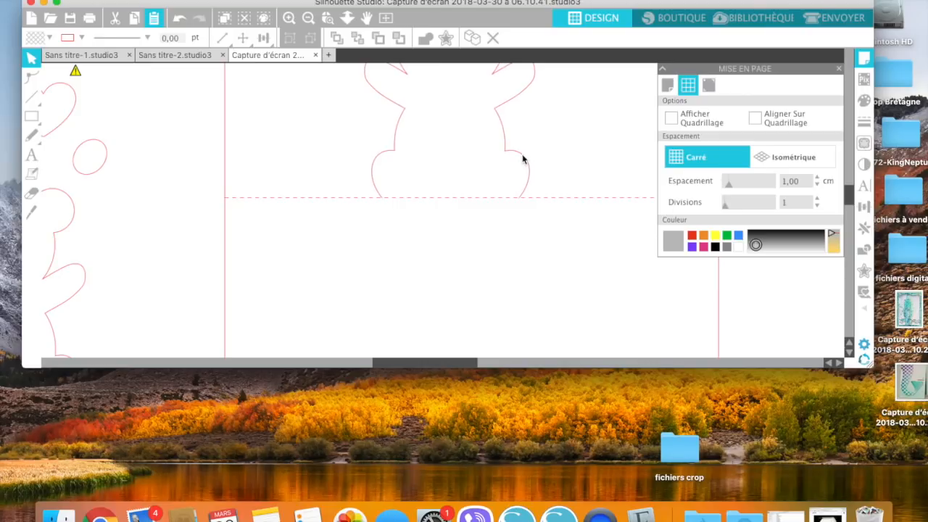
Align the cut bear and the card on their centres so the bear sits midway along the fold line.
{"action": "left_click", "coordinate": [291, 79]}
{"action": "left_click_drag", "start_coordinate": [174, 121], "coordinate": [478, 182]}
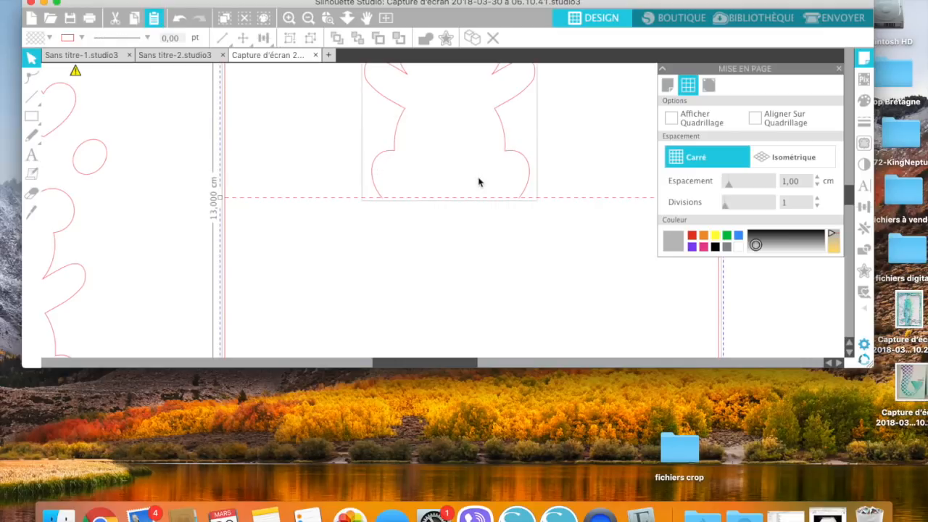
{"action": "left_click", "coordinate": [265, 38]}
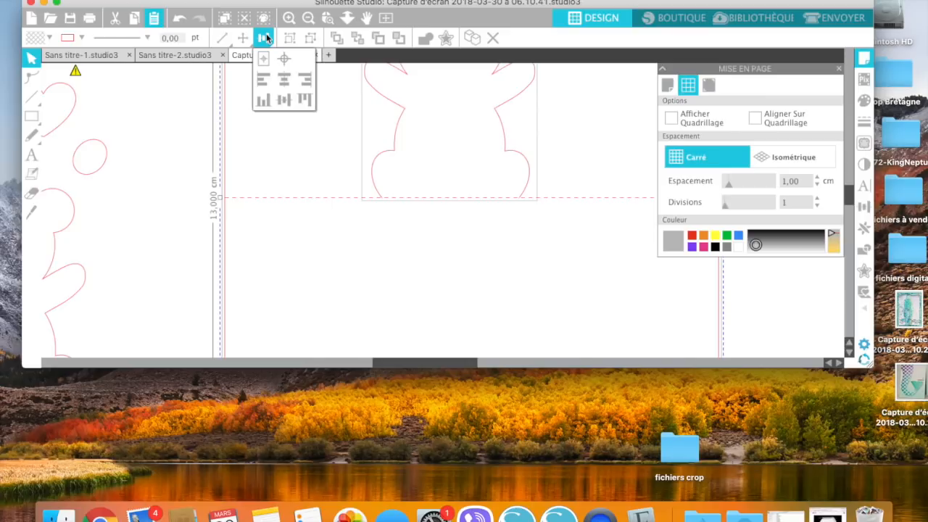
{"action": "left_click", "coordinate": [285, 80]}
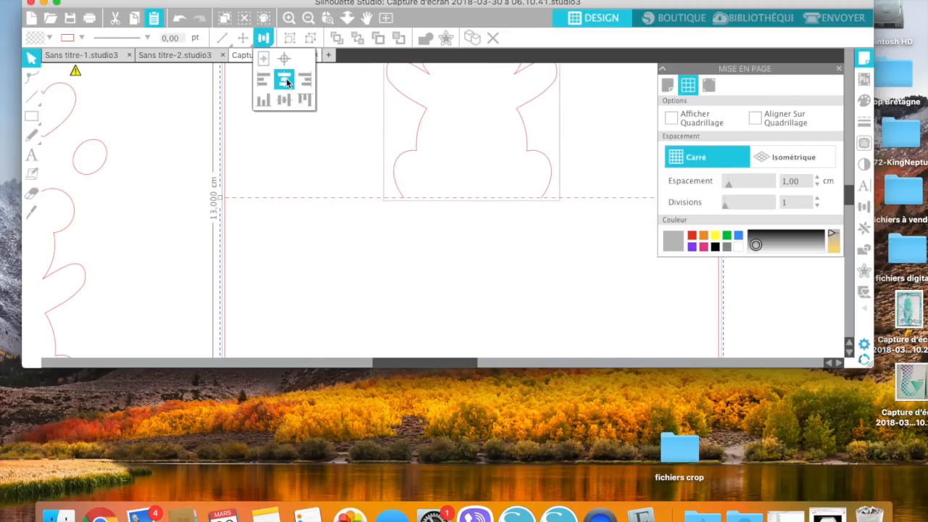
{"action": "left_click", "coordinate": [371, 250]}
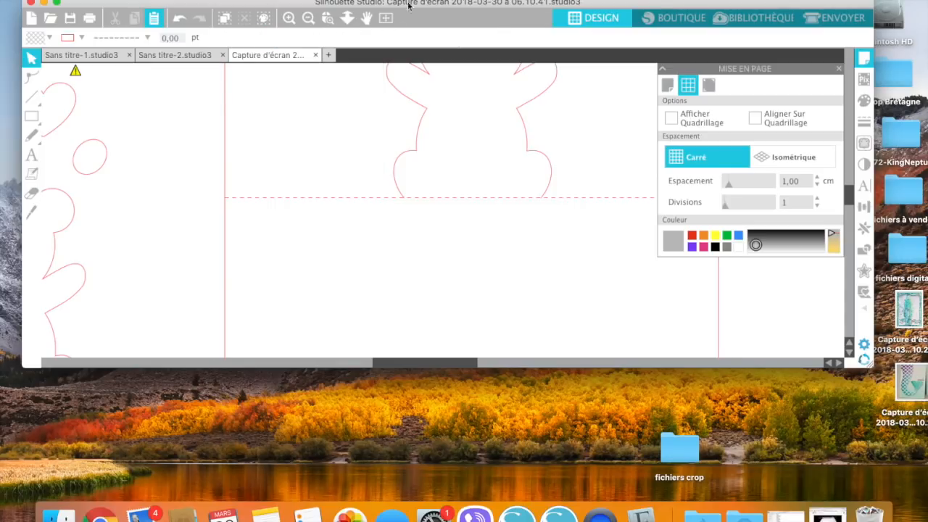
Group the card with its bear in the page's upper right corner, and move the uncut bear outline toward the middle.
{"action": "left_click", "coordinate": [386, 18]}
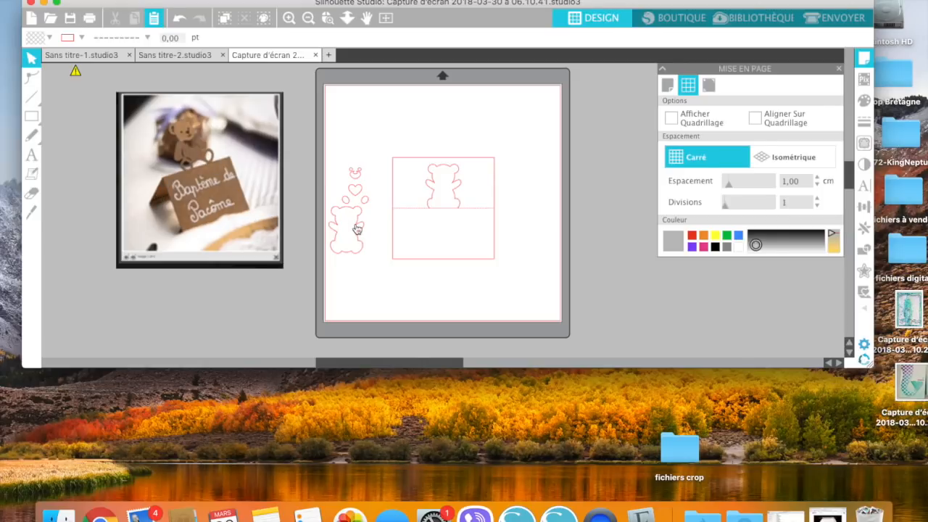
{"action": "left_click_drag", "start_coordinate": [392, 145], "coordinate": [549, 312]}
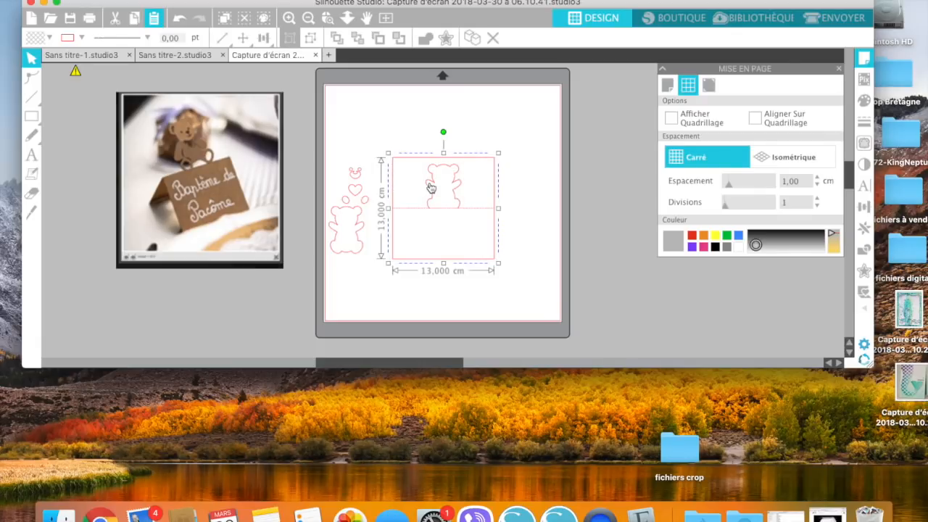
{"action": "left_click_drag", "start_coordinate": [430, 188], "coordinate": [512, 172]}
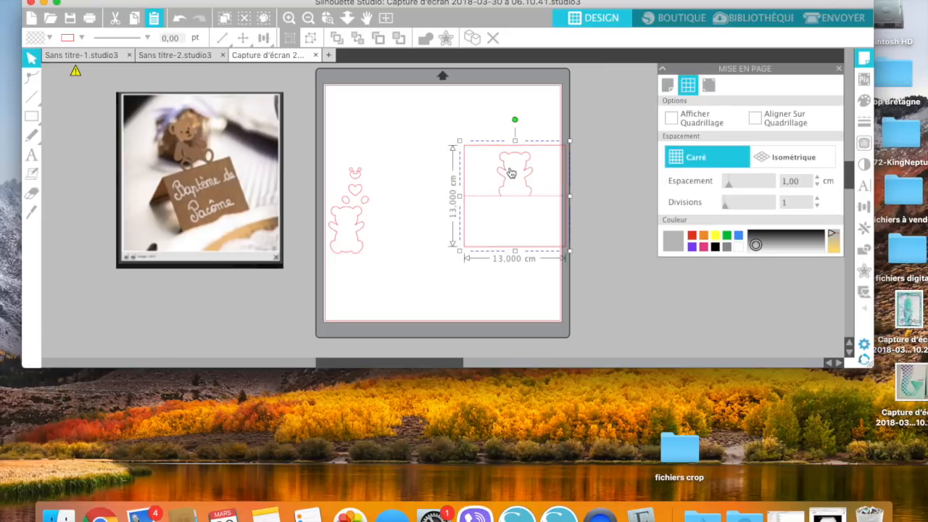
{"action": "left_click_drag", "start_coordinate": [472, 147], "coordinate": [461, 101]}
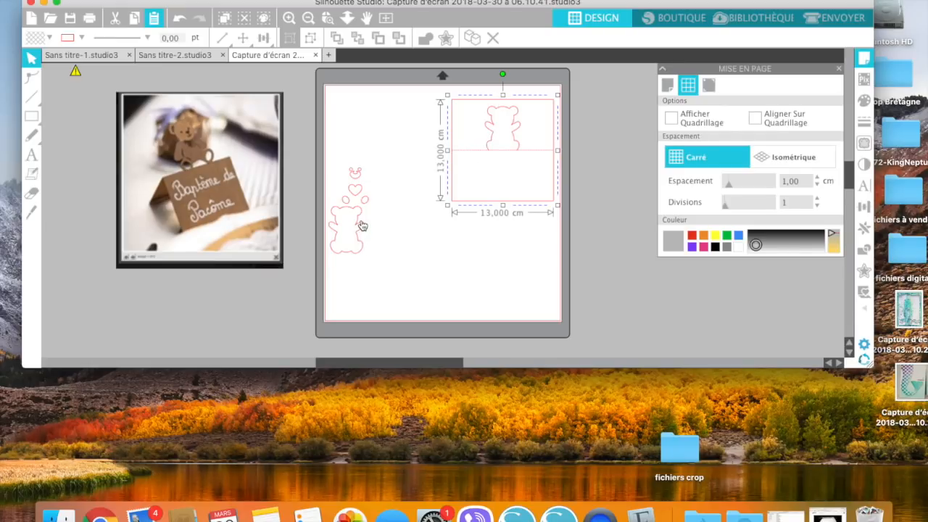
{"action": "left_click_drag", "start_coordinate": [361, 226], "coordinate": [432, 234]}
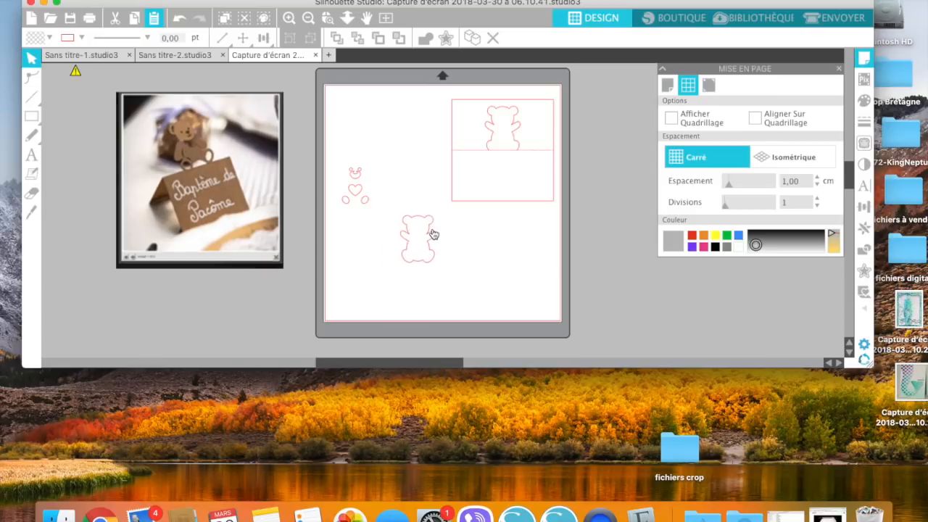
Fill the 13 × 13 cm card with light brown.
{"action": "left_click", "coordinate": [496, 196]}
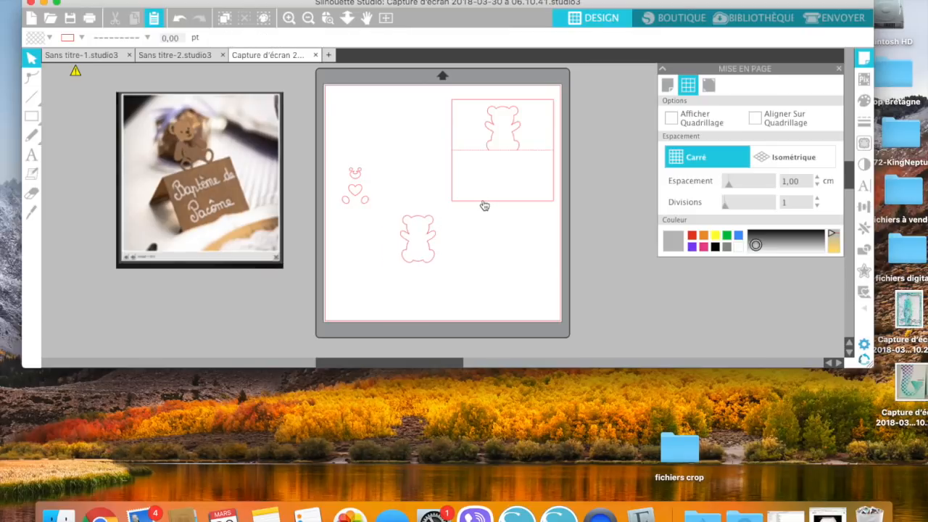
{"action": "left_click", "coordinate": [484, 206]}
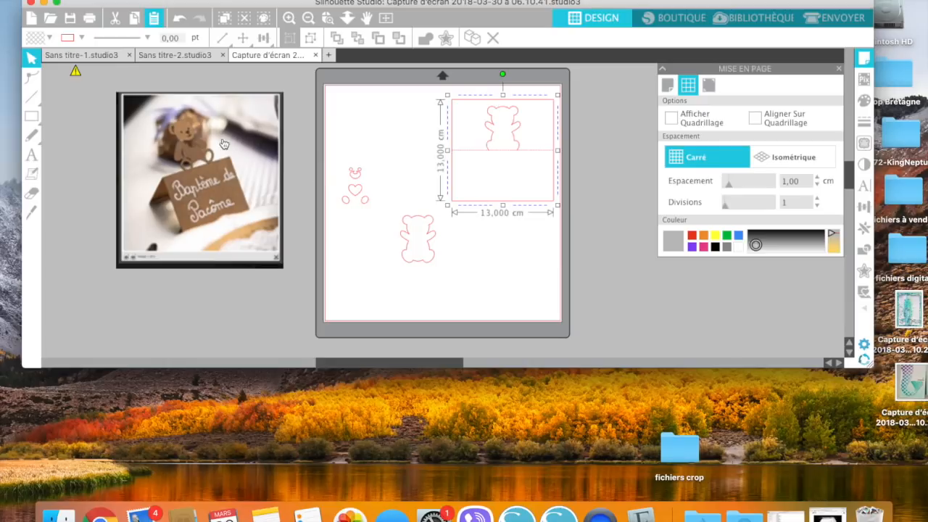
{"action": "left_click", "coordinate": [50, 38]}
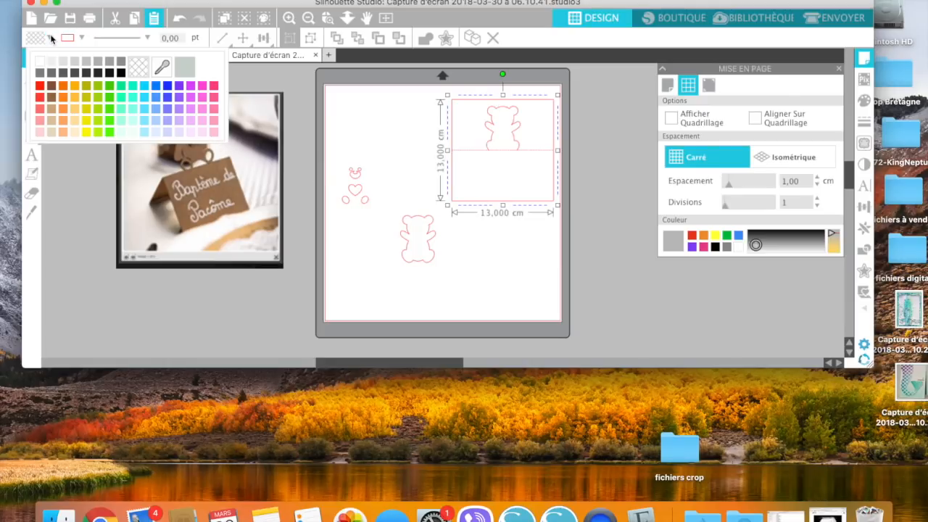
{"action": "left_click", "coordinate": [52, 108]}
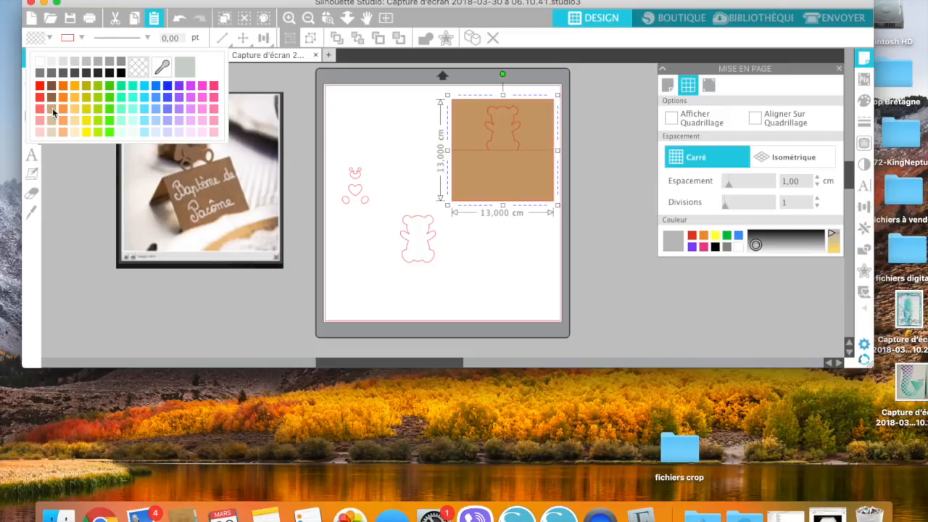
Fill the separate full bear outline with the same light brown as the card.
{"action": "left_click", "coordinate": [408, 264]}
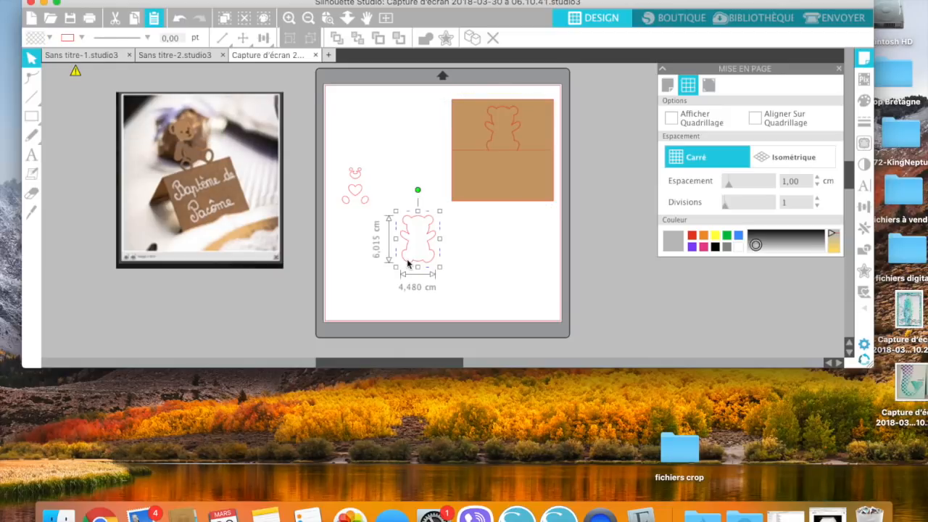
{"action": "left_click", "coordinate": [49, 39]}
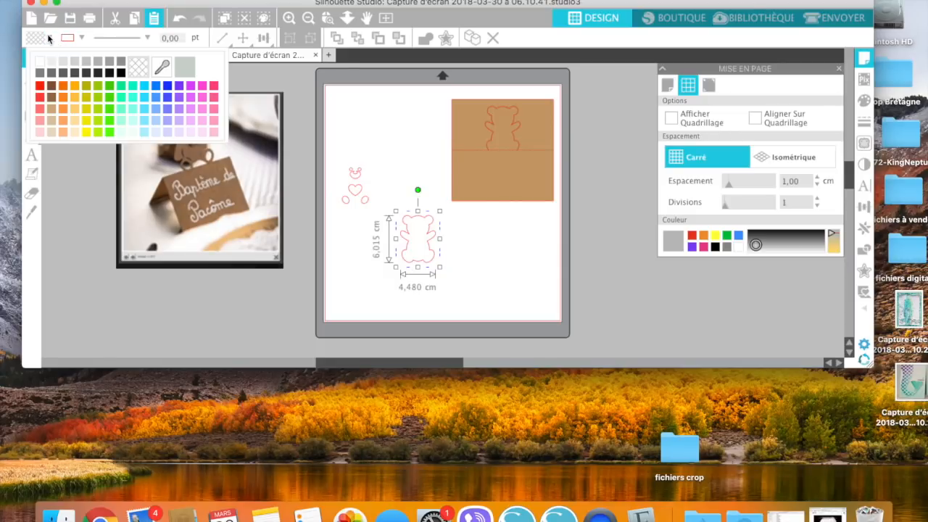
{"action": "left_click", "coordinate": [52, 109]}
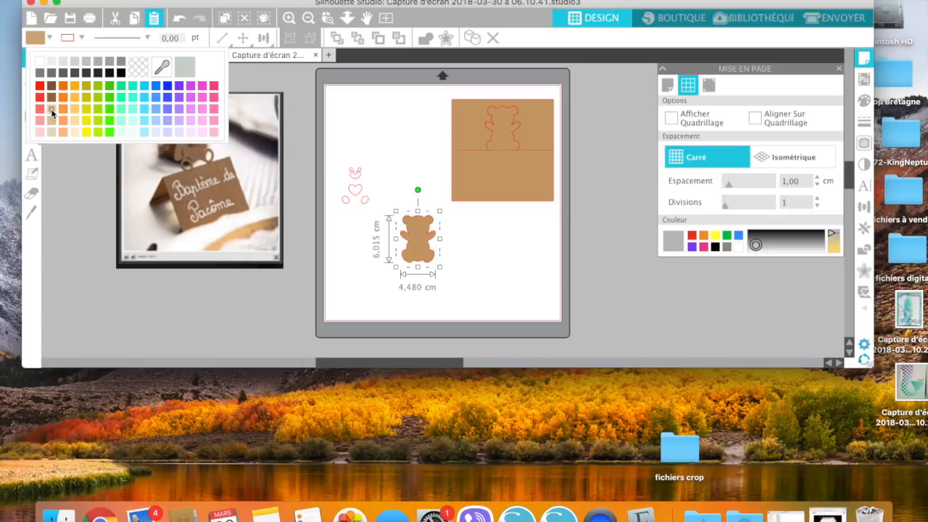
Bring the filled full bear to the front and place it over the partially cut bear on the card.
{"action": "left_click", "coordinate": [430, 231]}
{"action": "left_click_drag", "start_coordinate": [430, 231], "coordinate": [409, 277]}
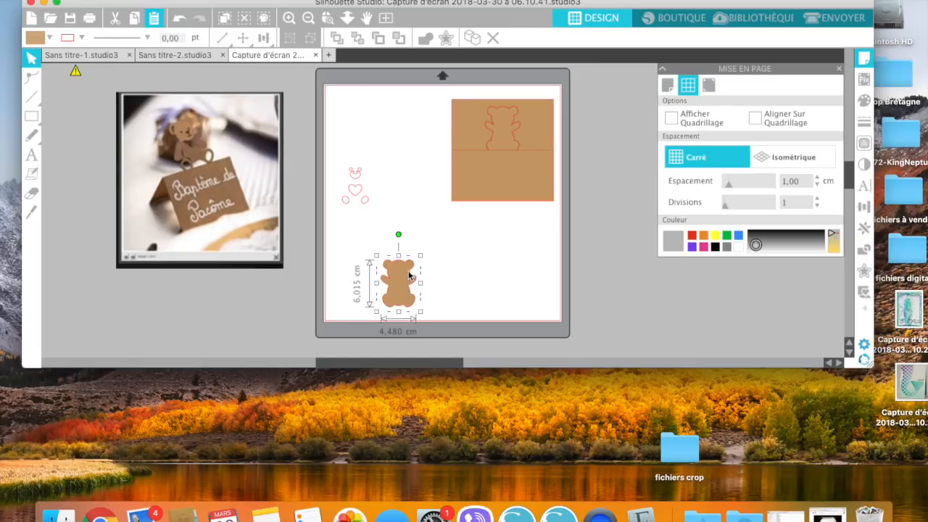
{"action": "right_click", "coordinate": [410, 274]}
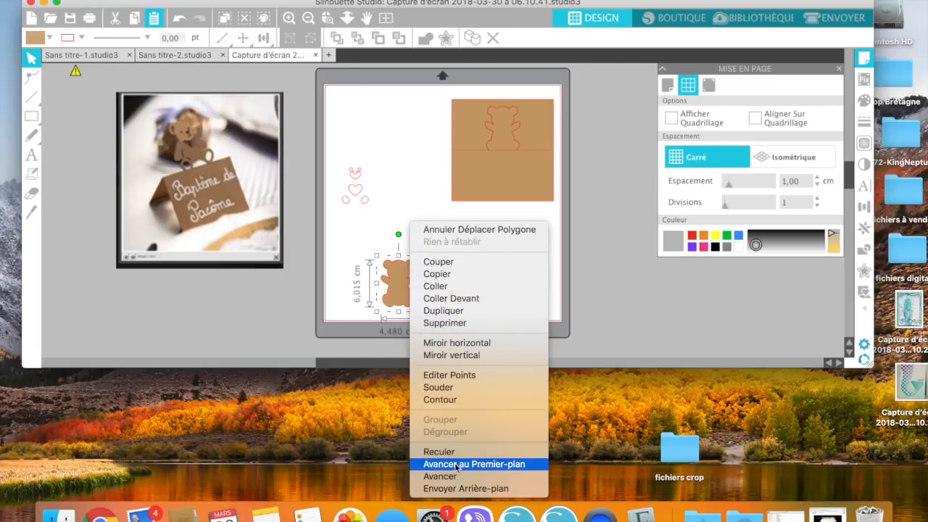
{"action": "left_click", "coordinate": [455, 465]}
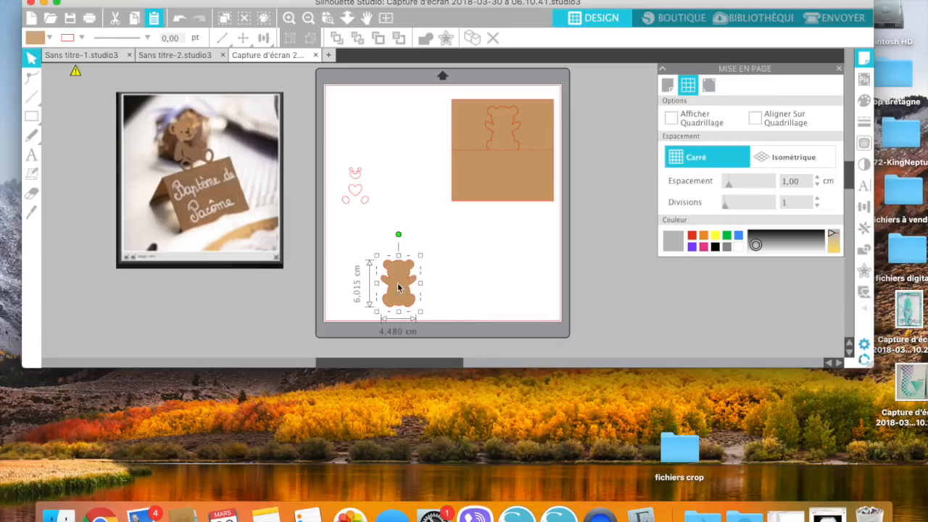
{"action": "left_click_drag", "start_coordinate": [398, 290], "coordinate": [503, 136]}
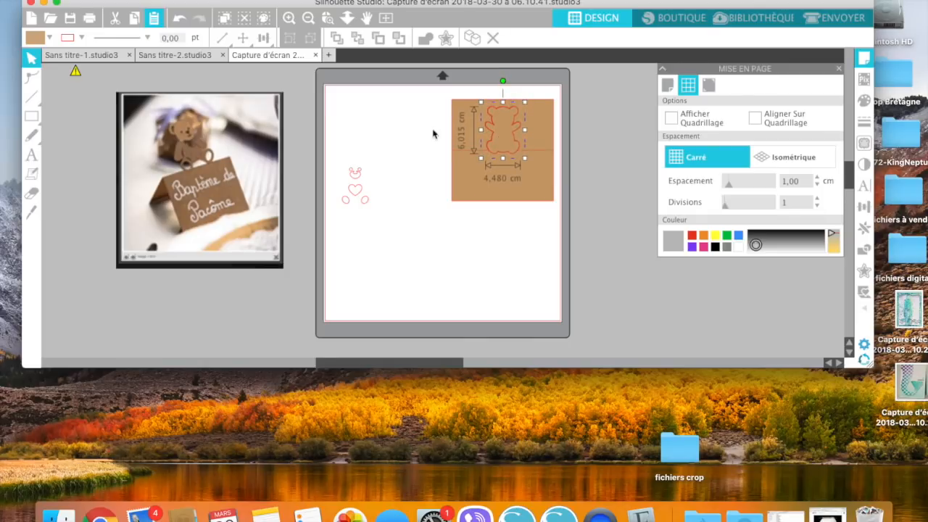